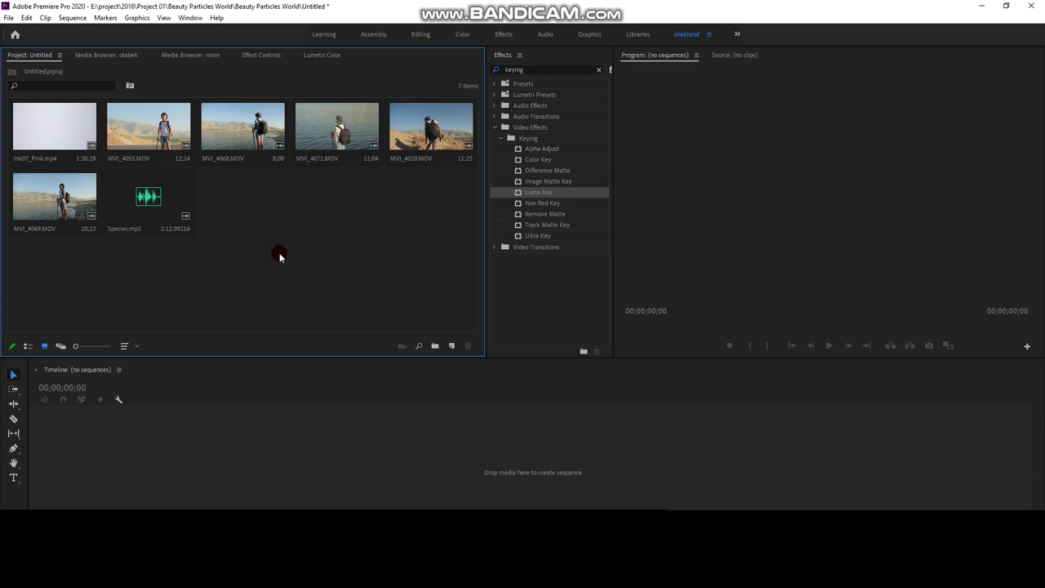
Focus the Project panel's media area holding the imported ink, hiker clips and Species.mp3.
click(289, 221)
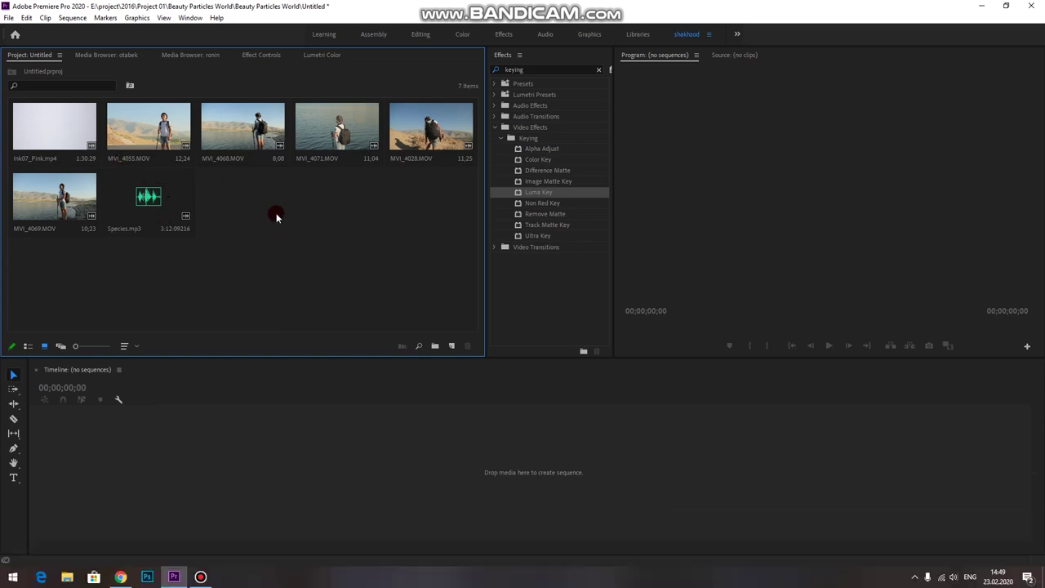
Create a new sequence from the Project panel with default settings.
right_click(285, 201)
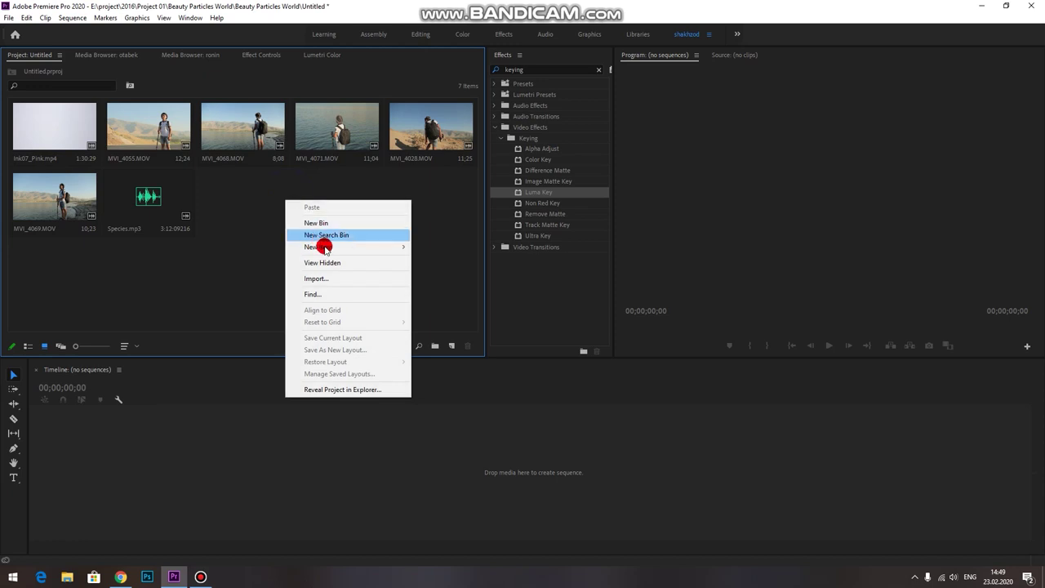
click(325, 247)
click(422, 238)
click(610, 462)
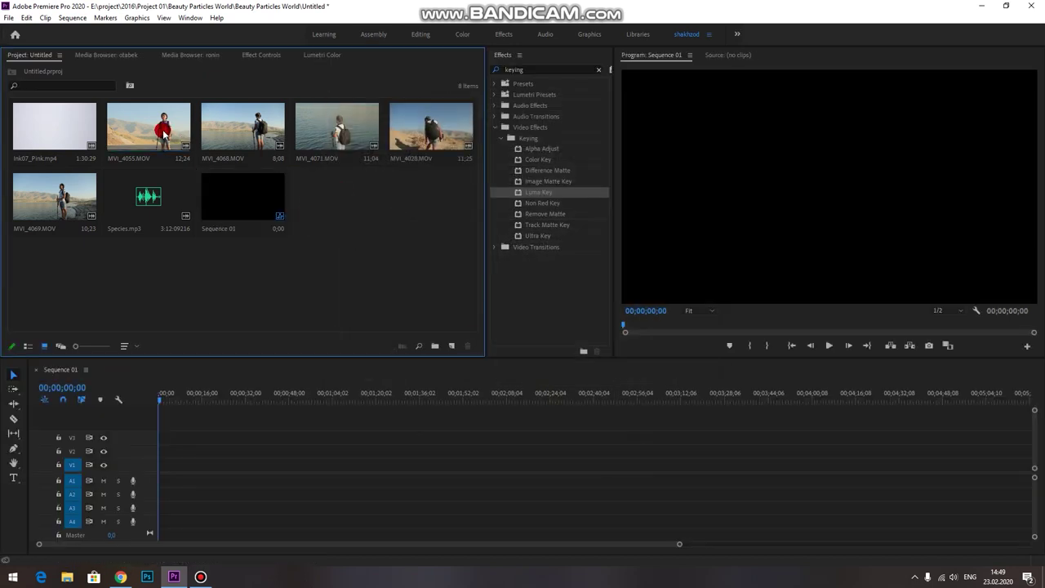
Place MVI_4055.MOV at the start of the new sequence and zoom in on it.
drag(139, 131, 190, 361)
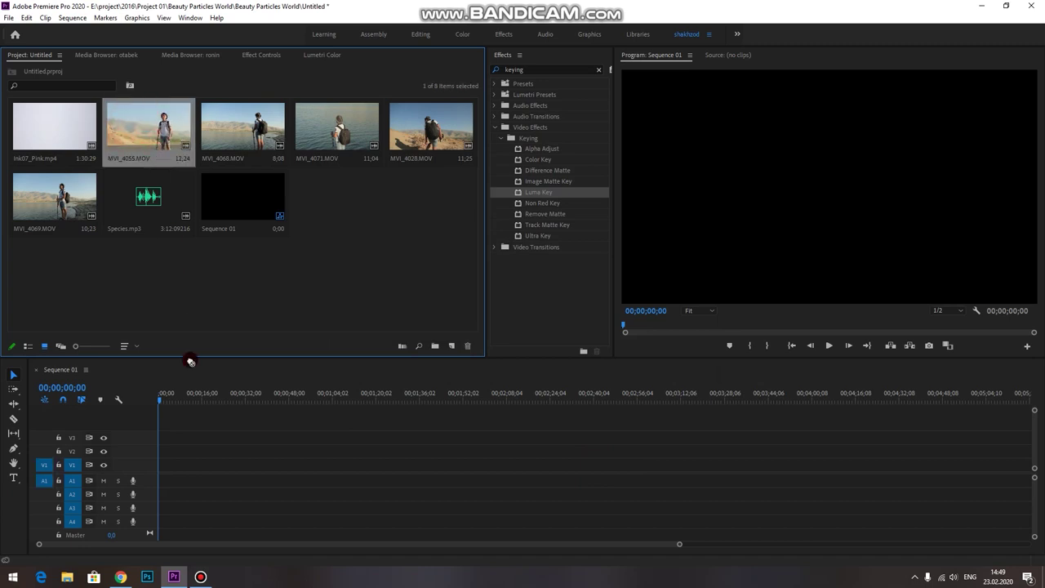
drag(190, 361, 159, 466)
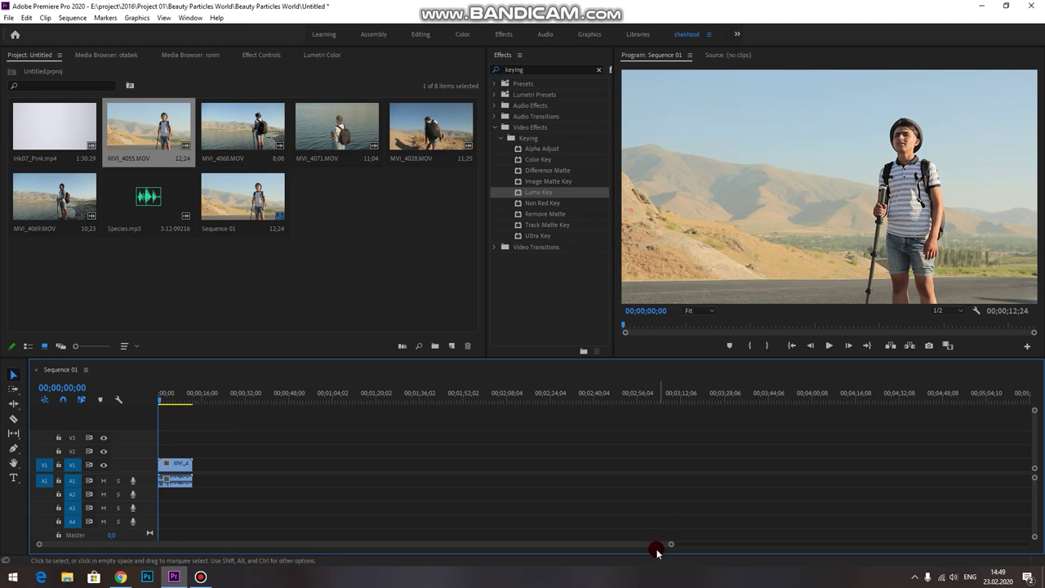
drag(670, 544, 146, 544)
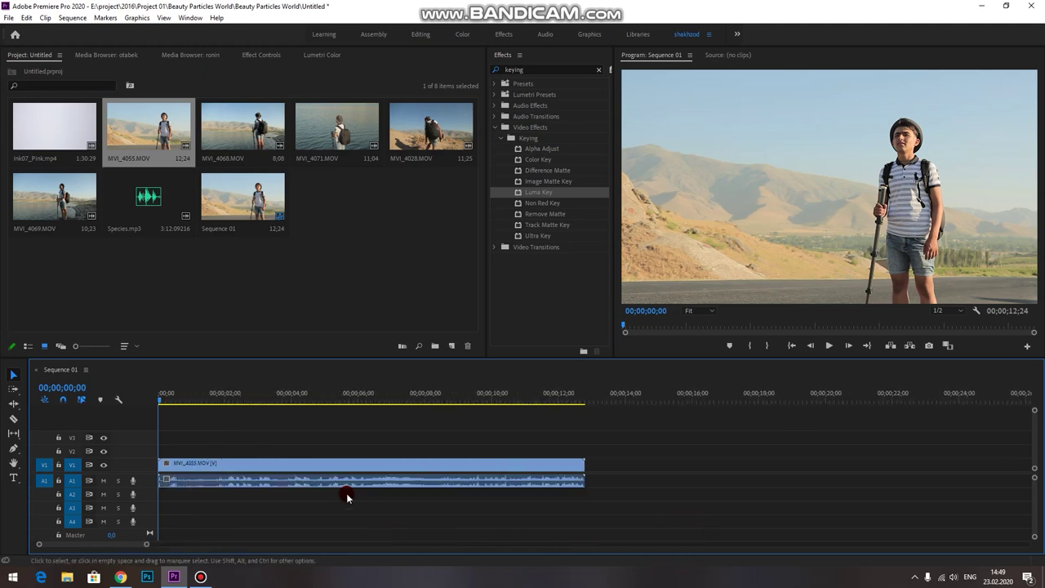
Cut MVI_4055.MOV at 1;15 and ripple-delete the opening piece, muting A1 and A2.
drag(165, 405, 207, 401)
key(c)
drag(104, 481, 104, 494)
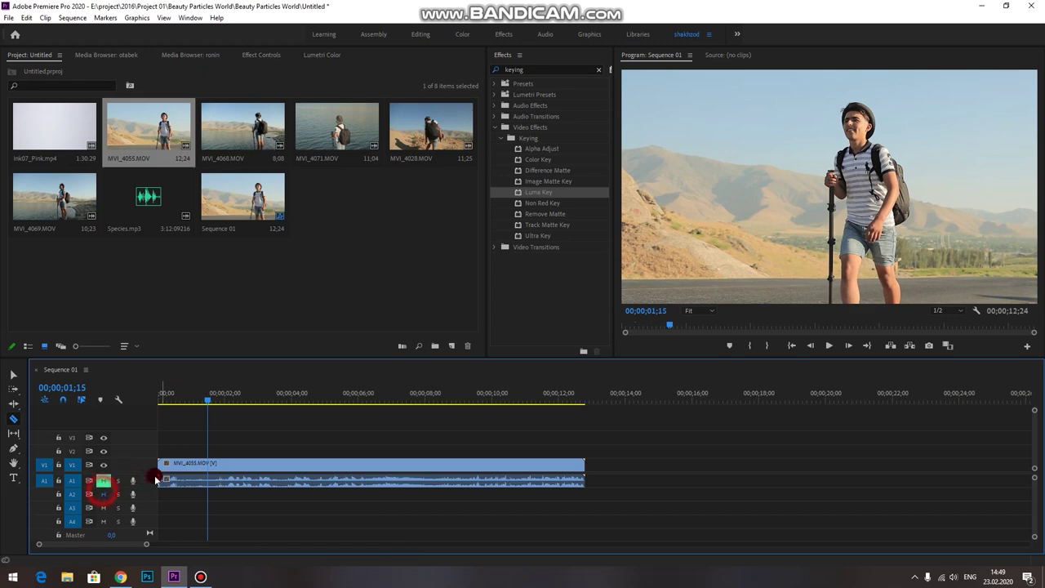
click(205, 465)
key(v)
click(176, 465)
key(shift+Delete)
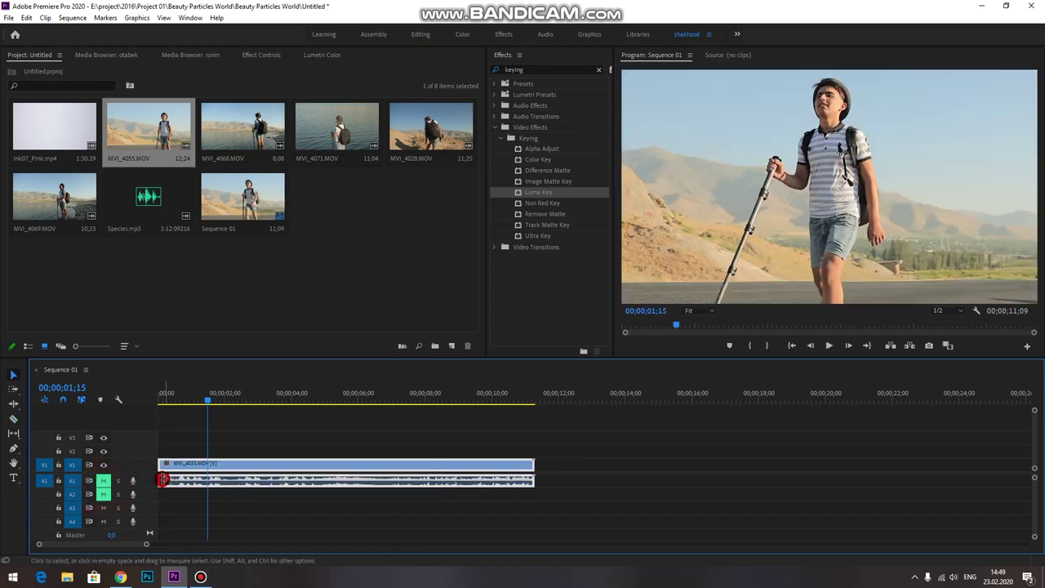
right_click(164, 473)
click(313, 459)
Unlink MVI_4055.MOV, clear its original audio, and put Species.mp3 on A1.
right_click(302, 459)
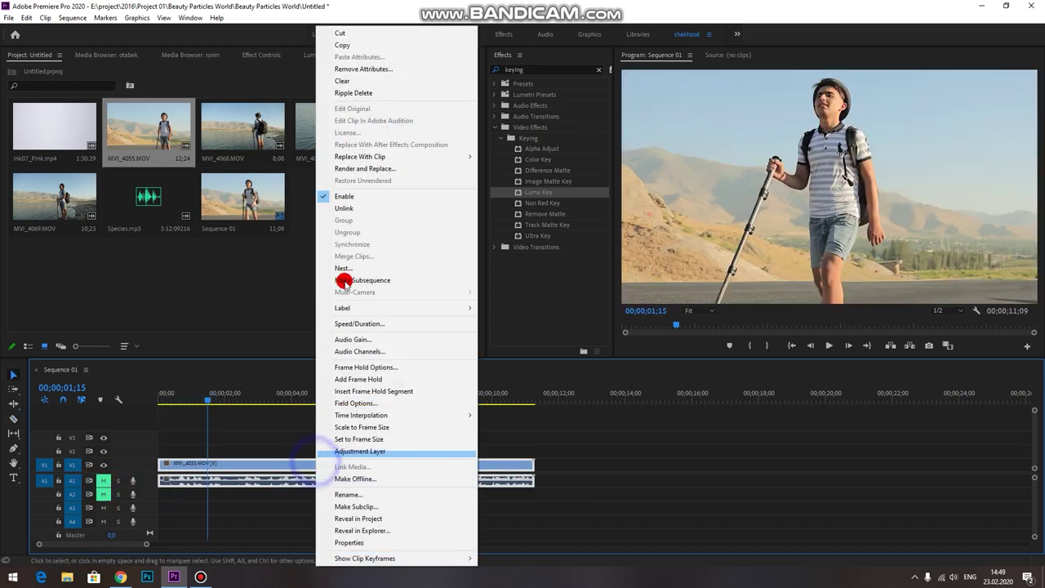
click(345, 208)
right_click(234, 477)
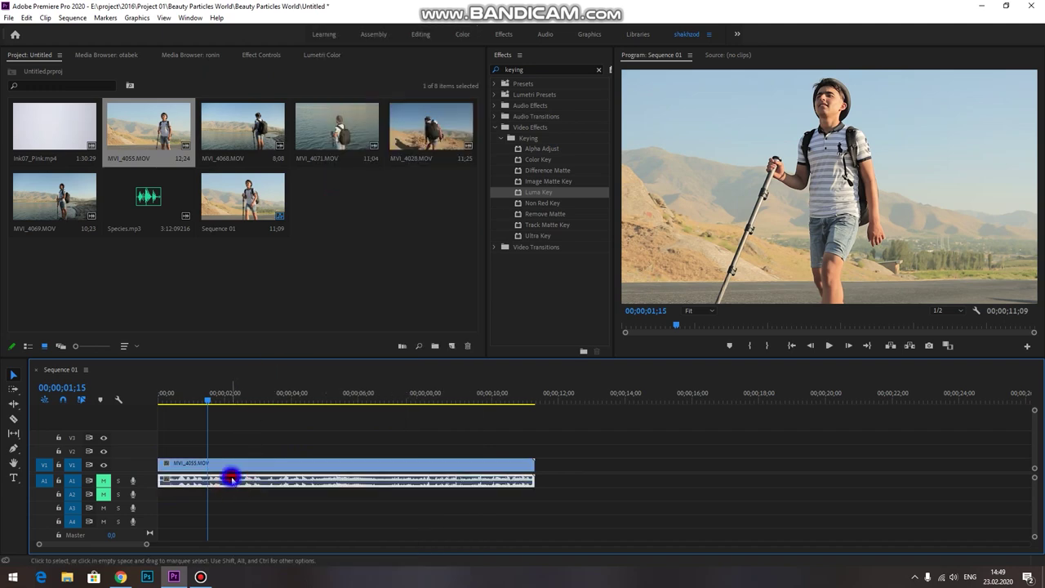
click(271, 102)
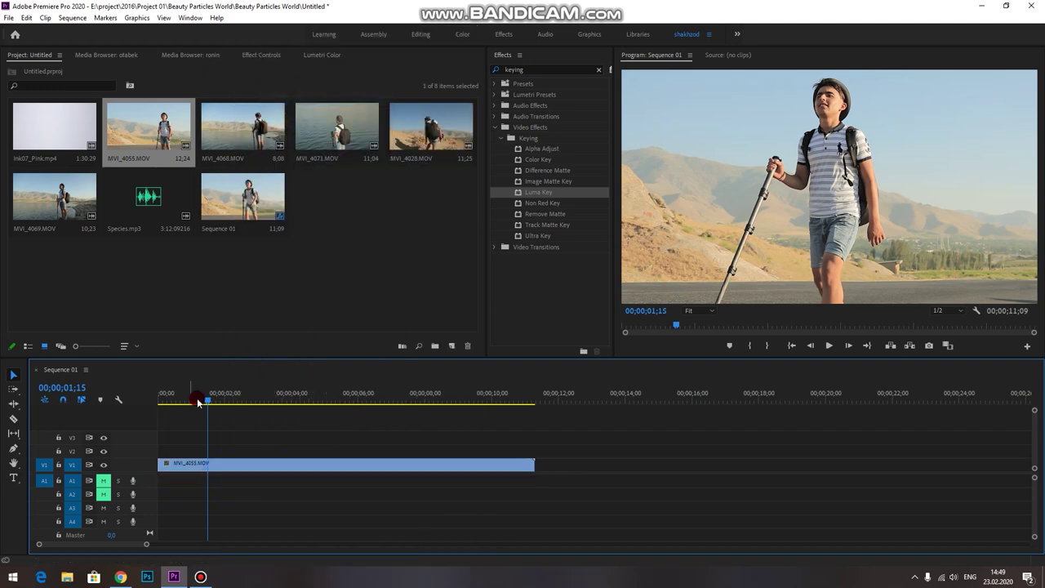
drag(192, 400, 160, 400)
drag(147, 203, 155, 486)
Cut Species.mp3 near 13 seconds, ripple-delete its opening, and preview the result.
key(c)
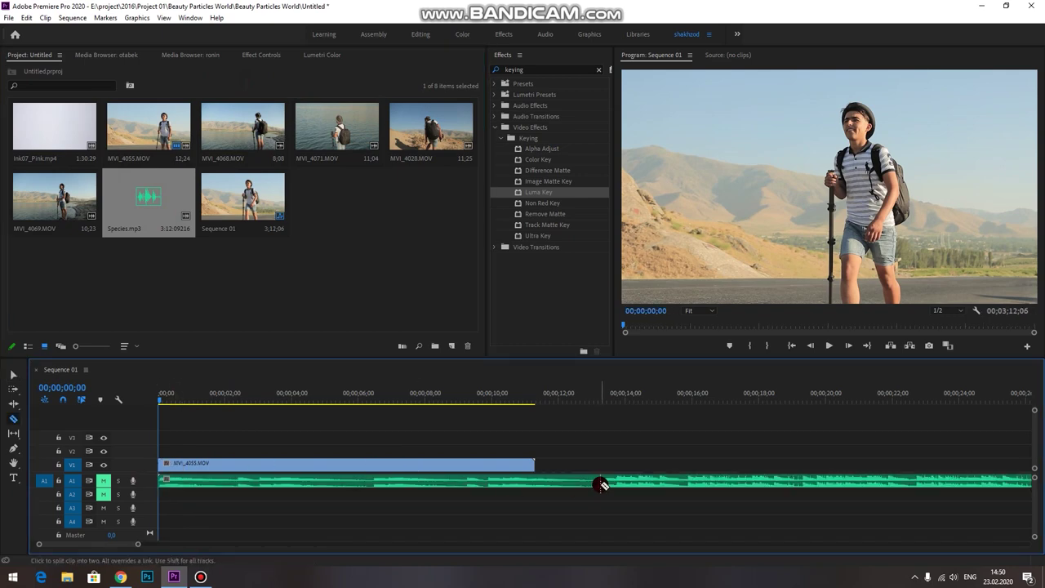
click(601, 484)
key(v)
click(229, 489)
key(shift+Delete)
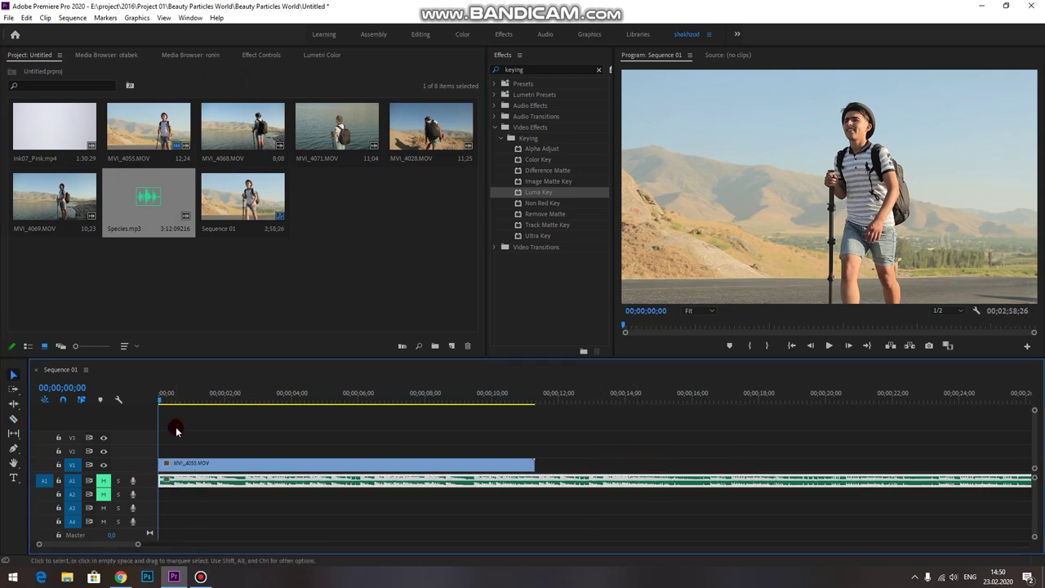
key(space)
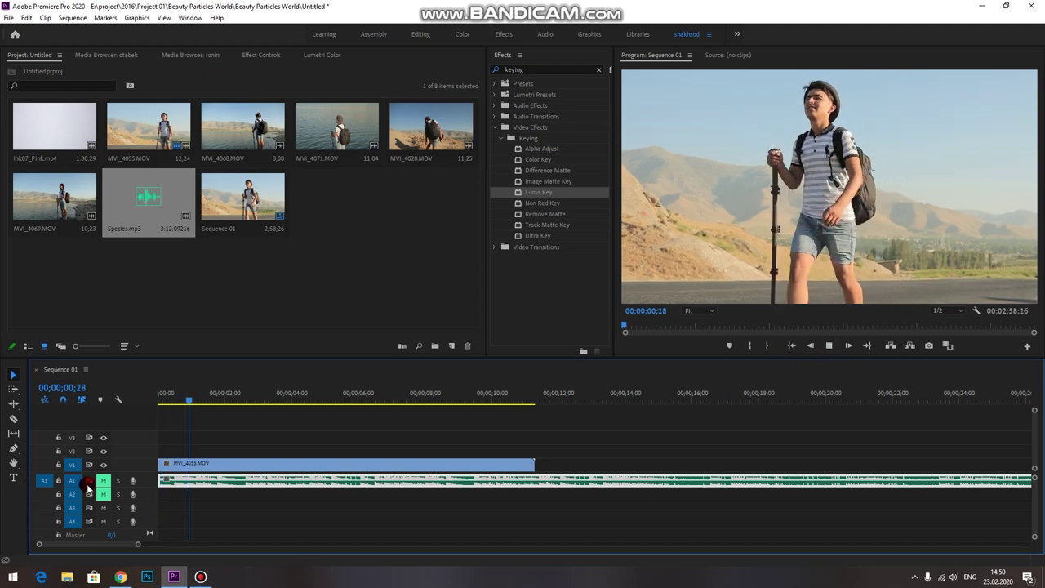
click(830, 345)
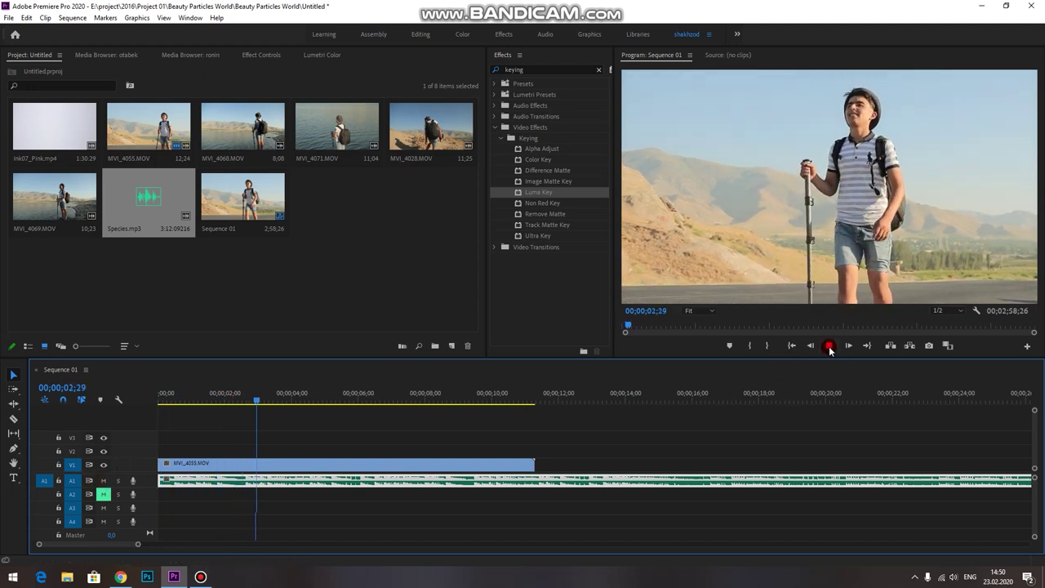
Place Ink07_Pink.mp4 on V2 above the hiker clip at the sequence start.
drag(212, 396, 162, 399)
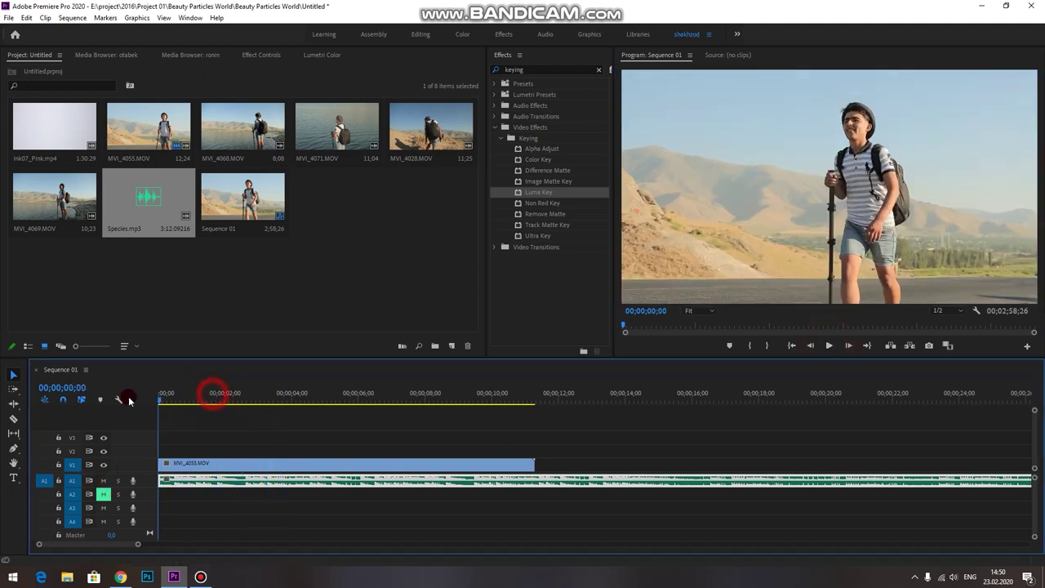
click(320, 271)
mouse_move(31, 124)
mouse_down()
mouse_move(193, 452)
mouse_move(164, 454)
mouse_up()
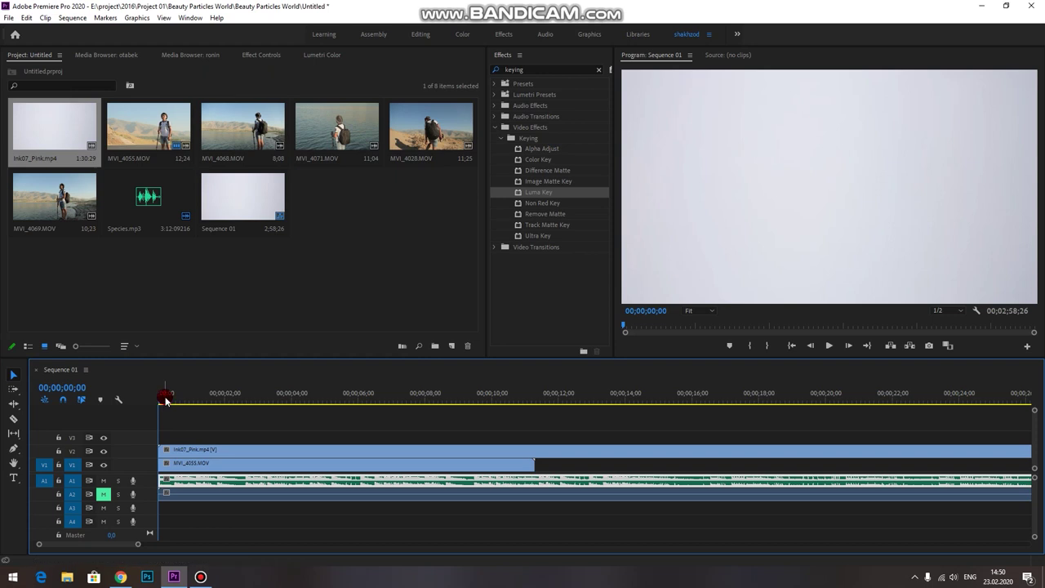
Scrub through the pink ink and realign Ink07_Pink.mp4 to the sequence start.
drag(173, 400, 194, 404)
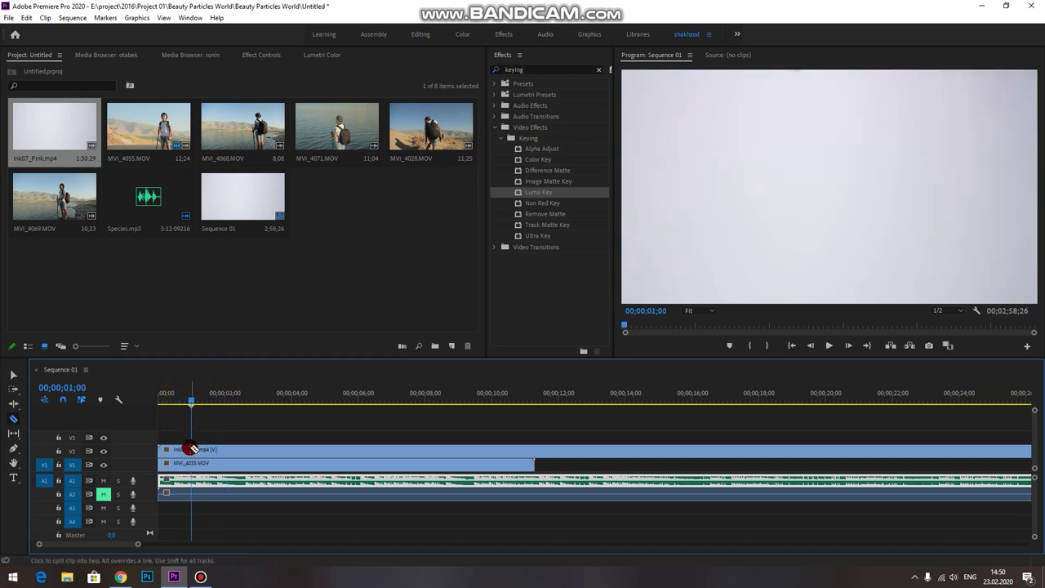
drag(187, 448, 169, 451)
drag(193, 400, 256, 400)
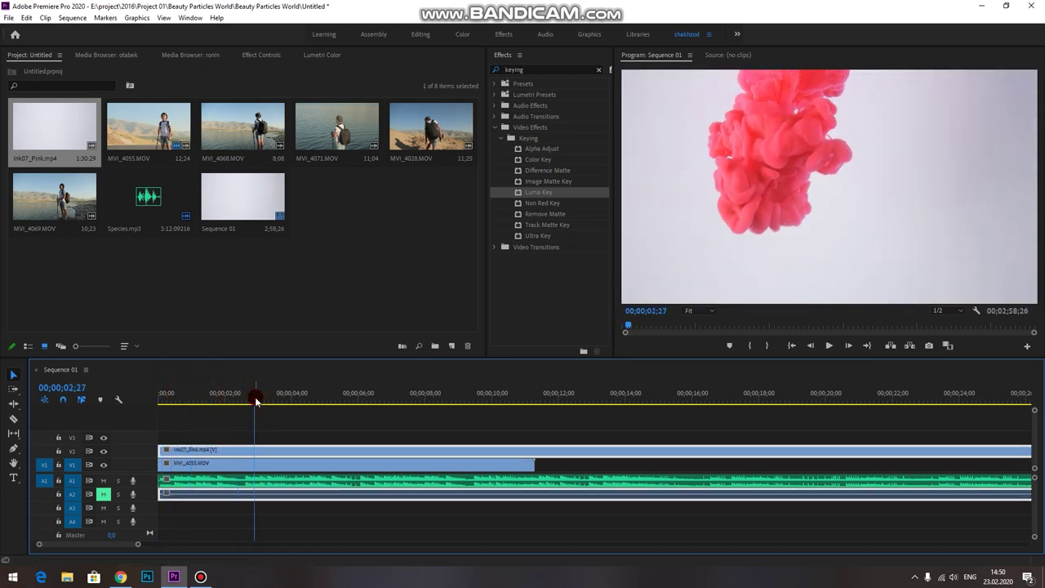
click(270, 447)
drag(255, 398, 258, 400)
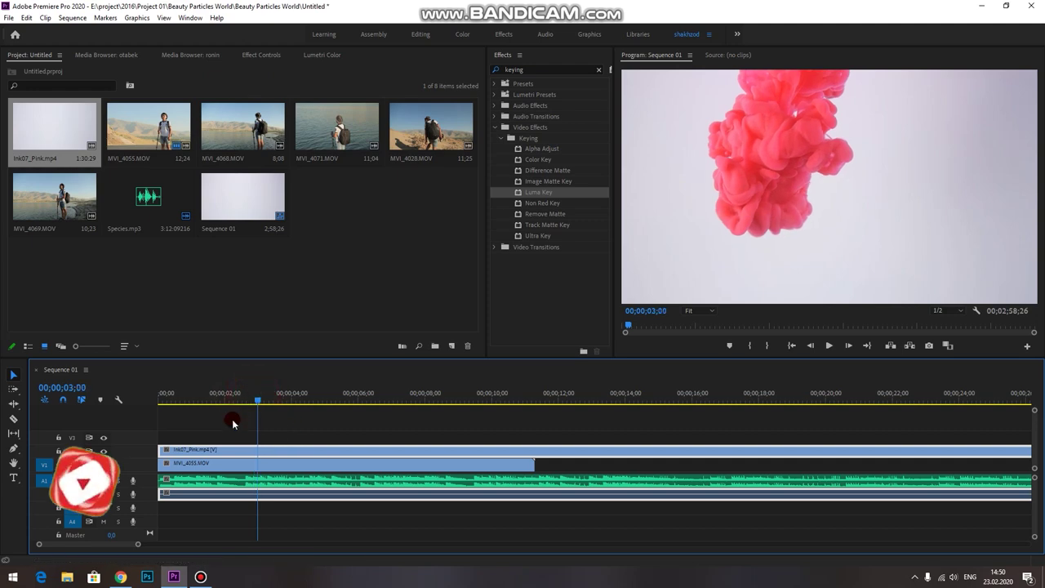
click(339, 267)
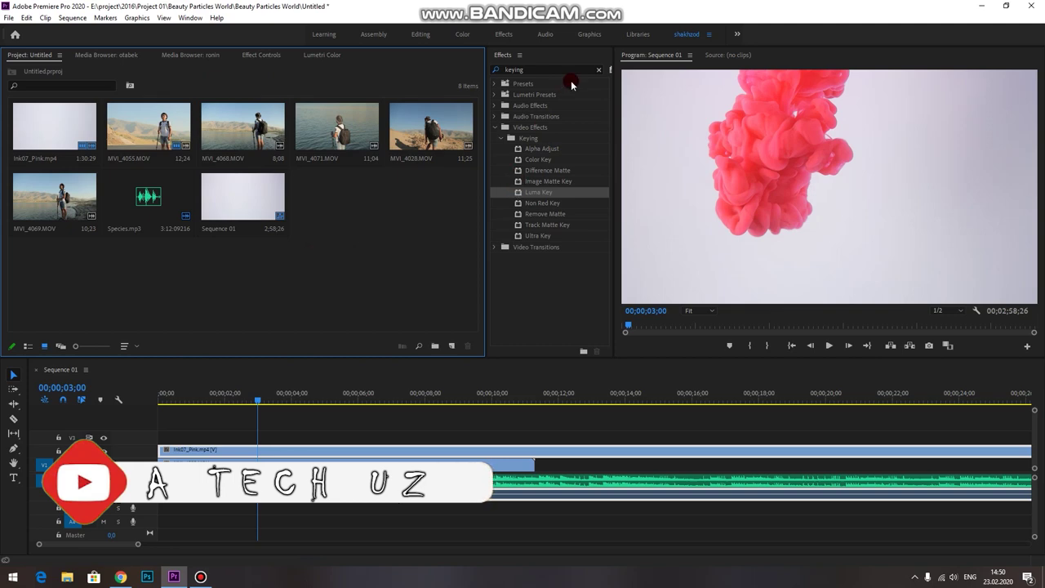
Clear the Effects search and expand Video Effects to the Keying folder.
click(600, 72)
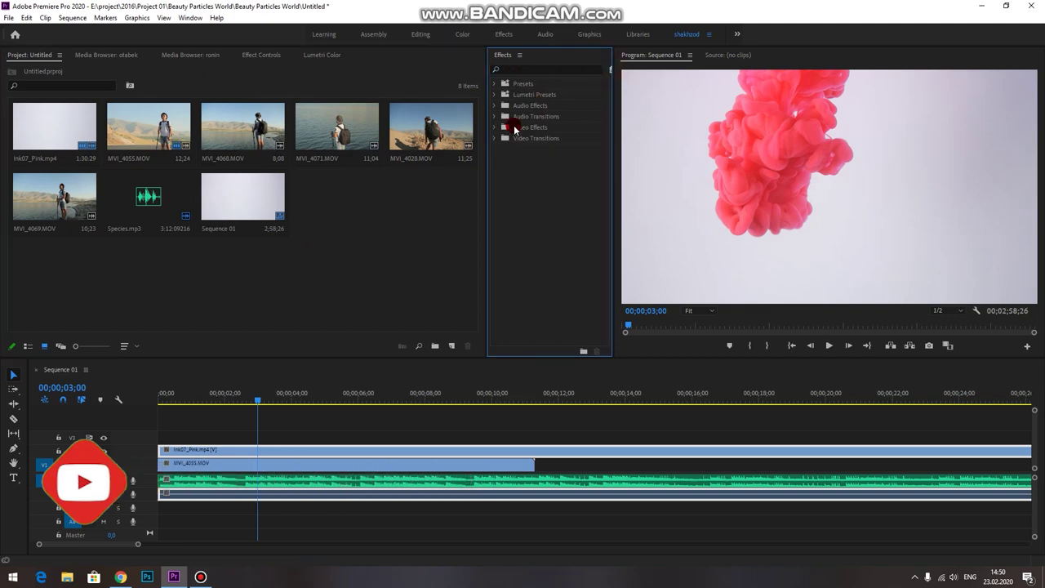
click(437, 192)
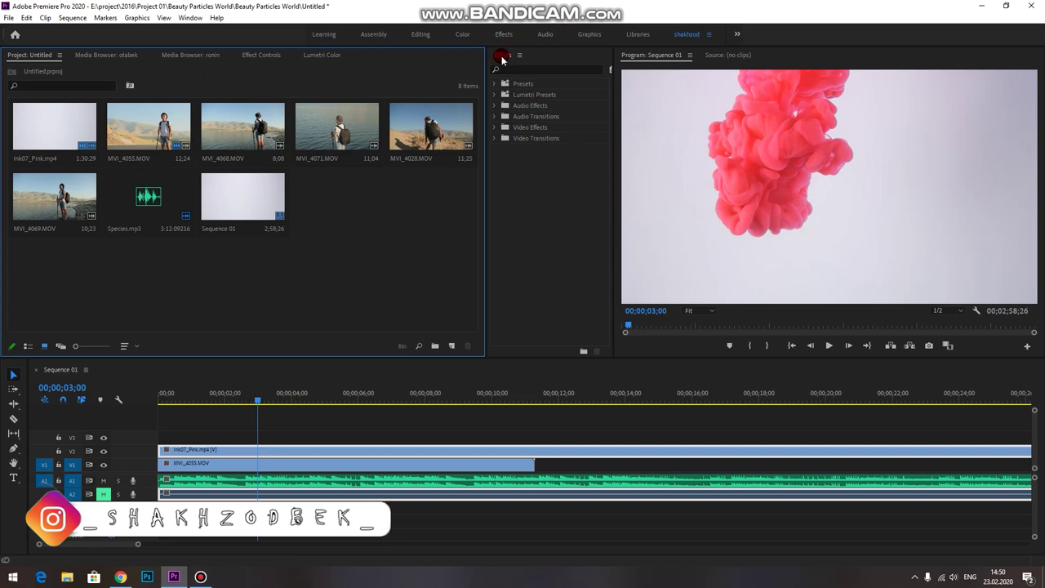
double_click(556, 128)
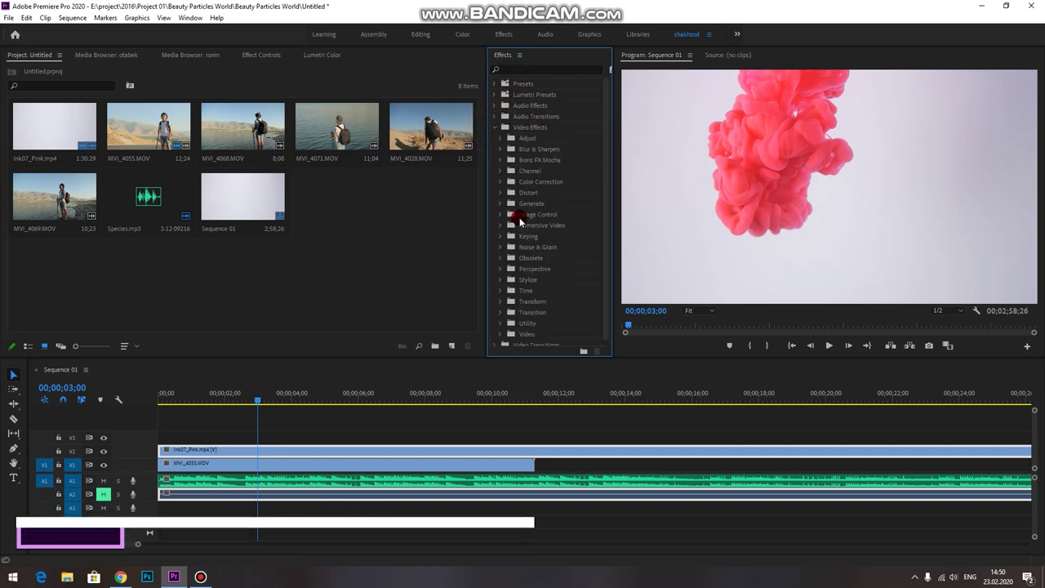
click(500, 235)
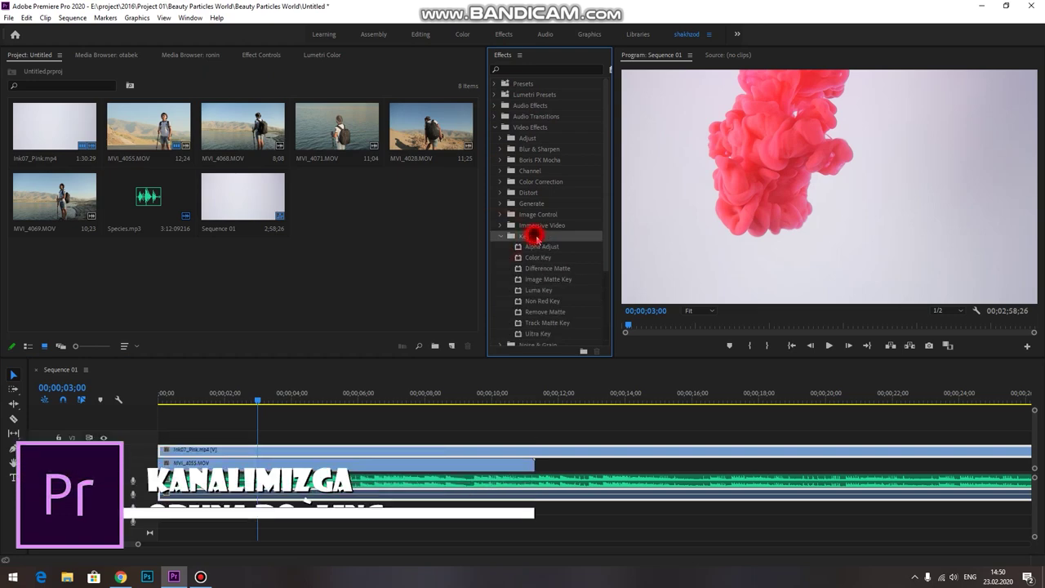
scroll(535, 234, down, 1)
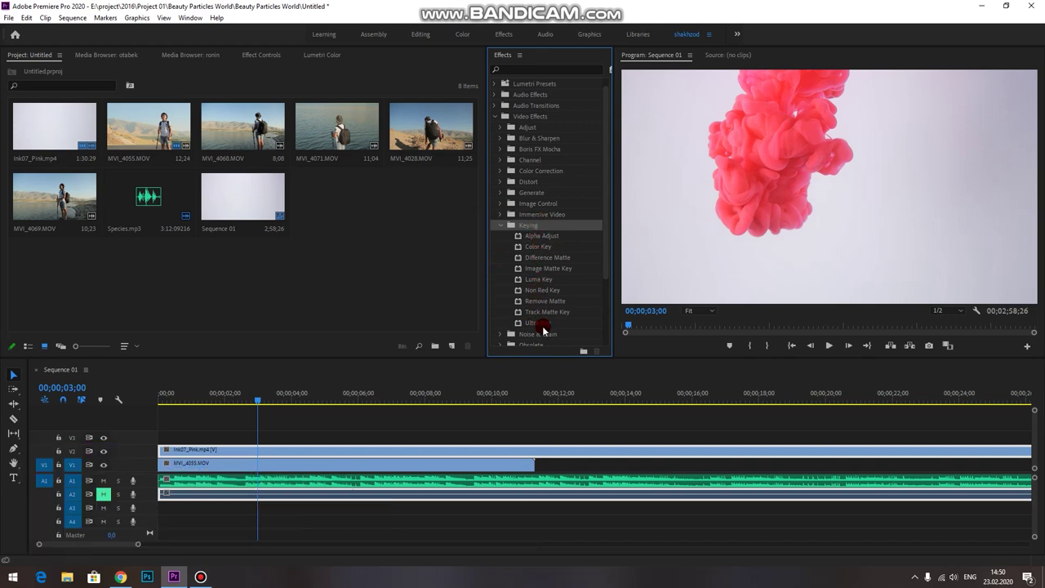
Apply Luma Key to Ink07_Pink.mp4 and set Threshold 80% and Cutoff 30%.
click(554, 280)
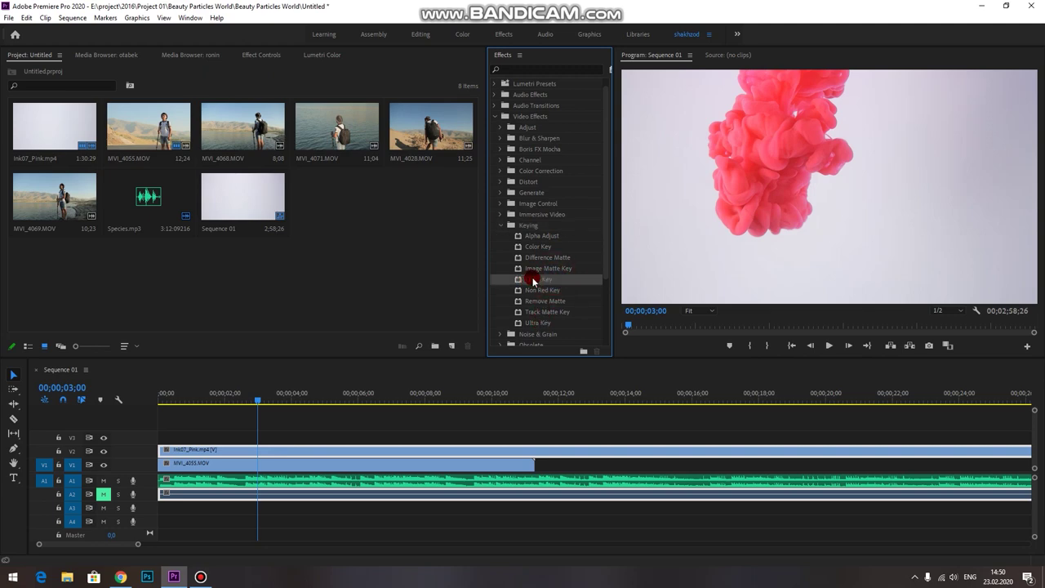
drag(532, 279, 284, 447)
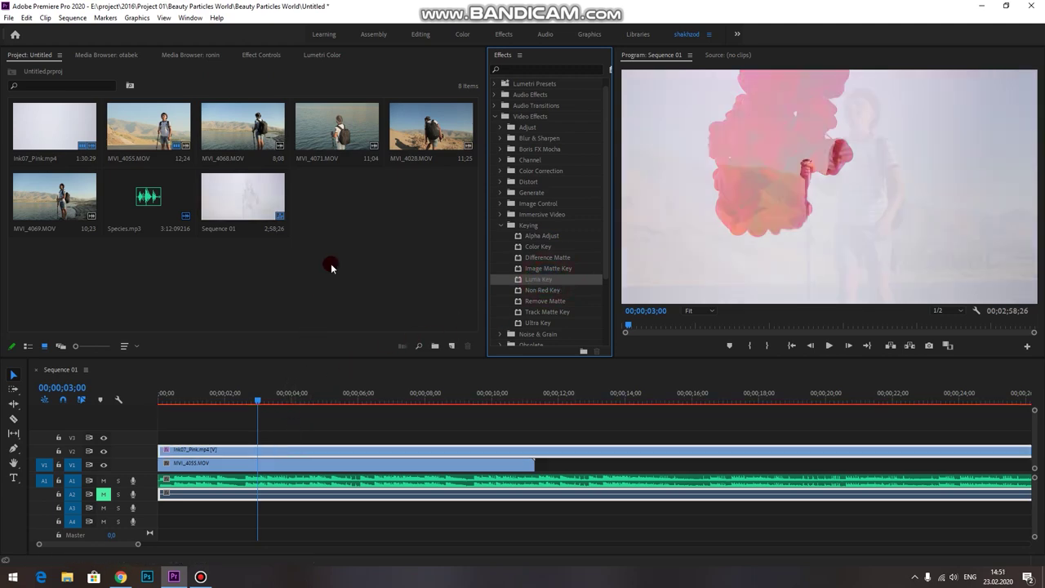
click(266, 55)
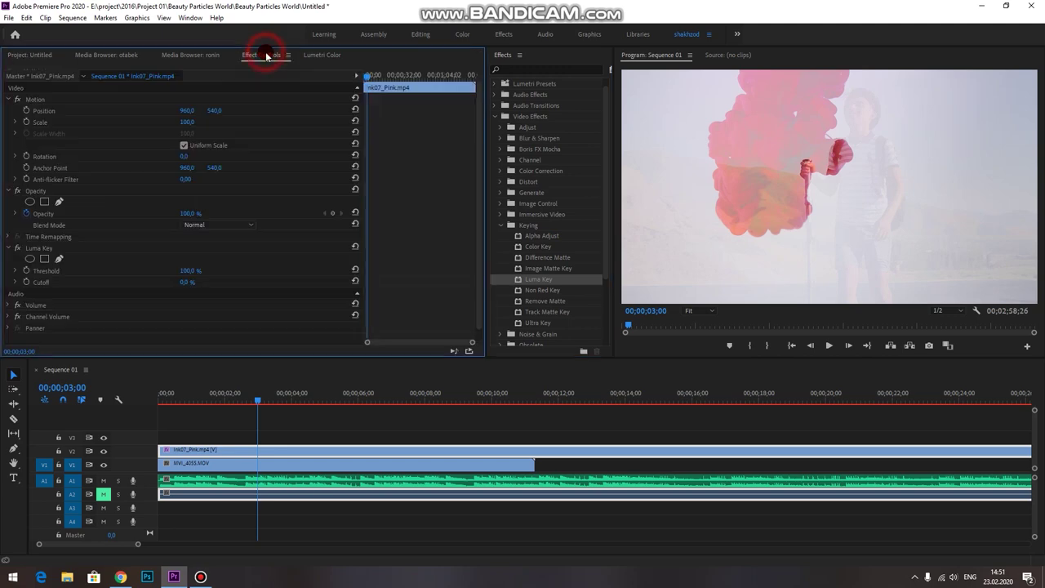
drag(188, 271, 153, 270)
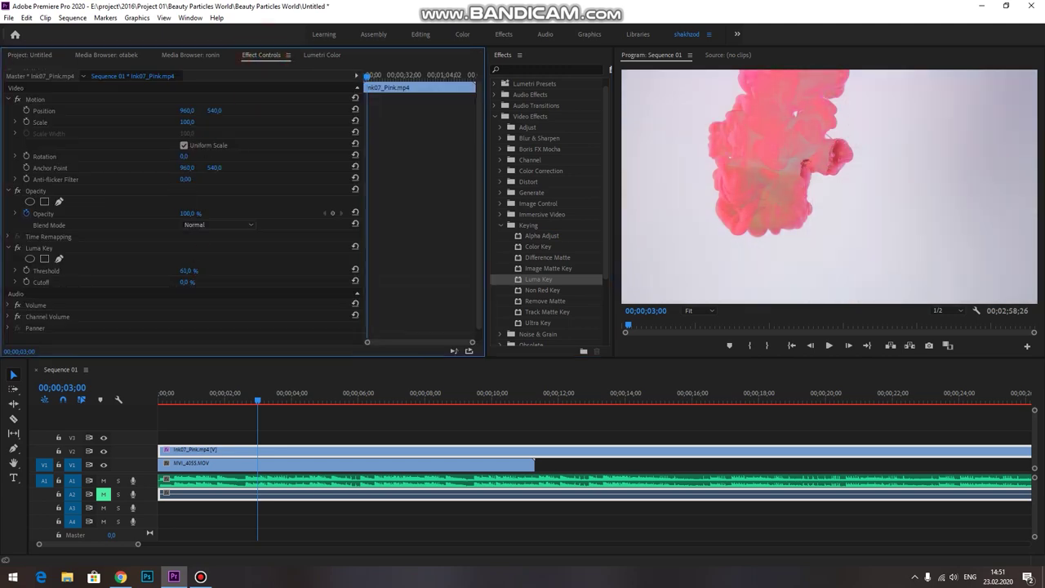
drag(189, 270, 201, 270)
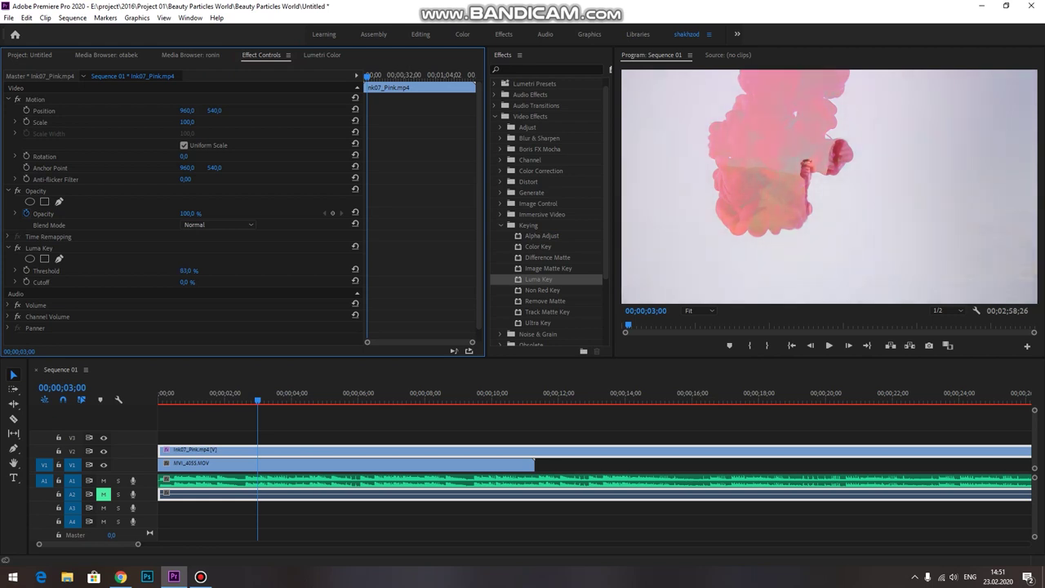
mouse_move(187, 282)
mouse_down()
mouse_move(214, 282)
mouse_move(186, 282)
mouse_up()
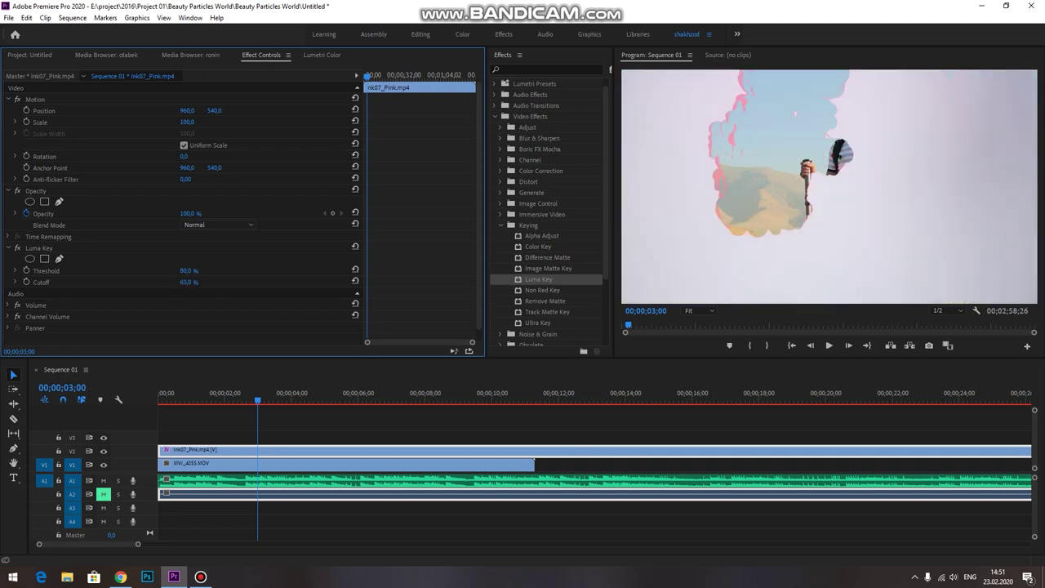
drag(187, 281, 165, 281)
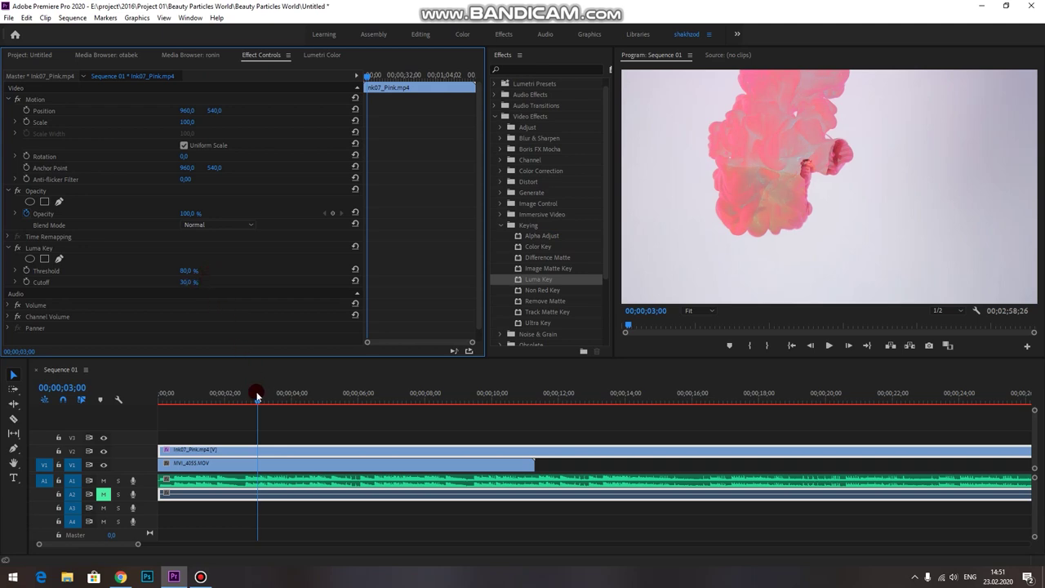
click(269, 466)
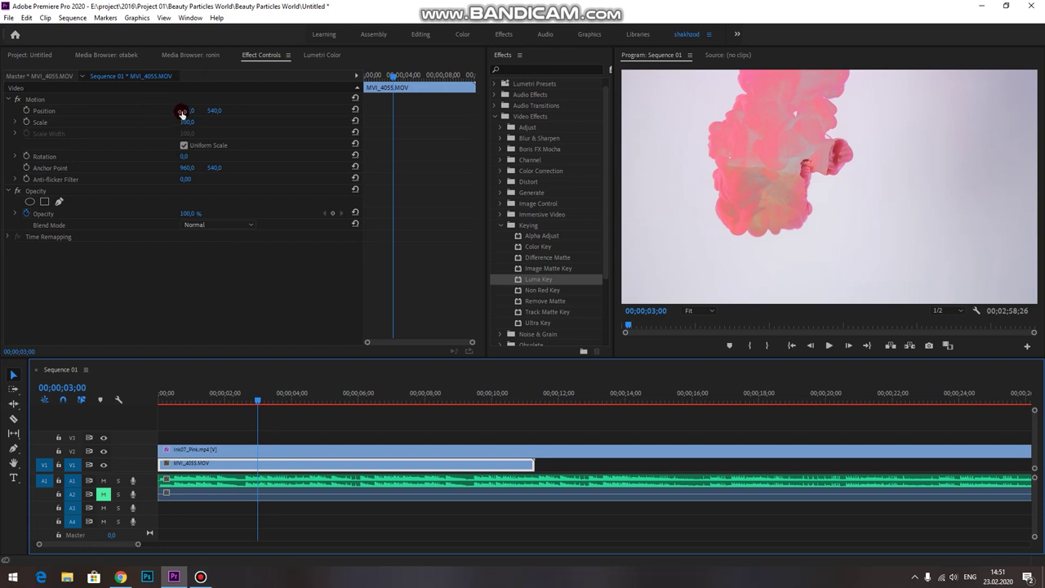
Shift MVI_4055.MOV left to Position X 593 and return to the sequence start.
drag(181, 113, 82, 113)
drag(187, 110, 191, 110)
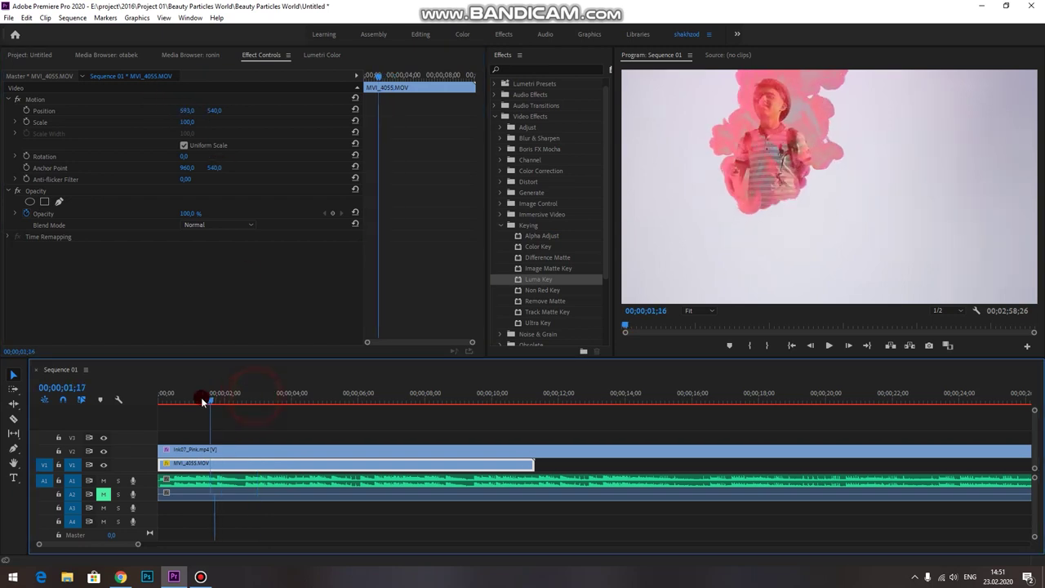
drag(256, 398, 164, 399)
Preview the reveal, then apply a second Luma Key to Ink07_Pink.mp4.
click(828, 345)
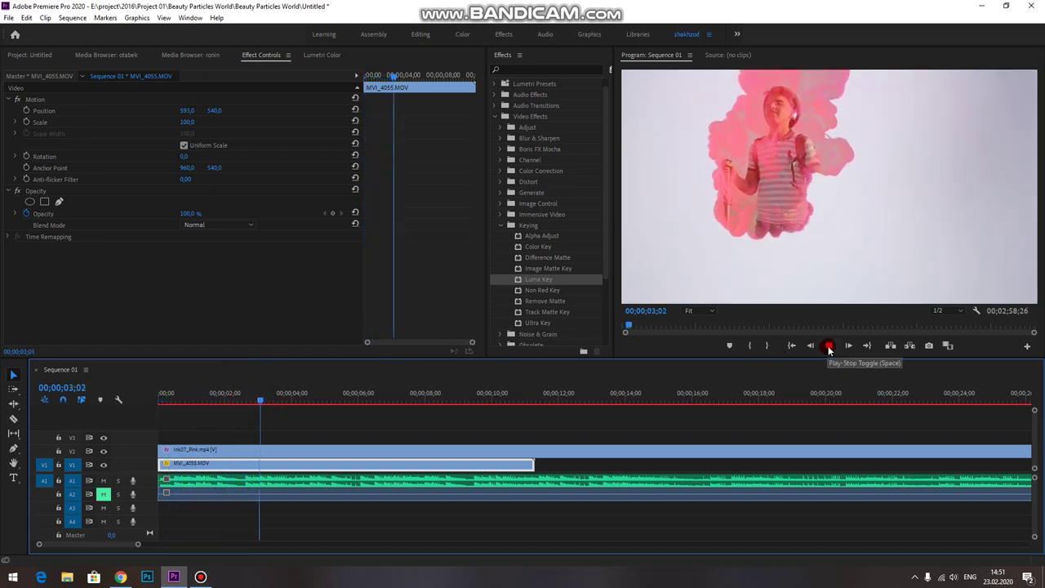
click(829, 345)
click(323, 451)
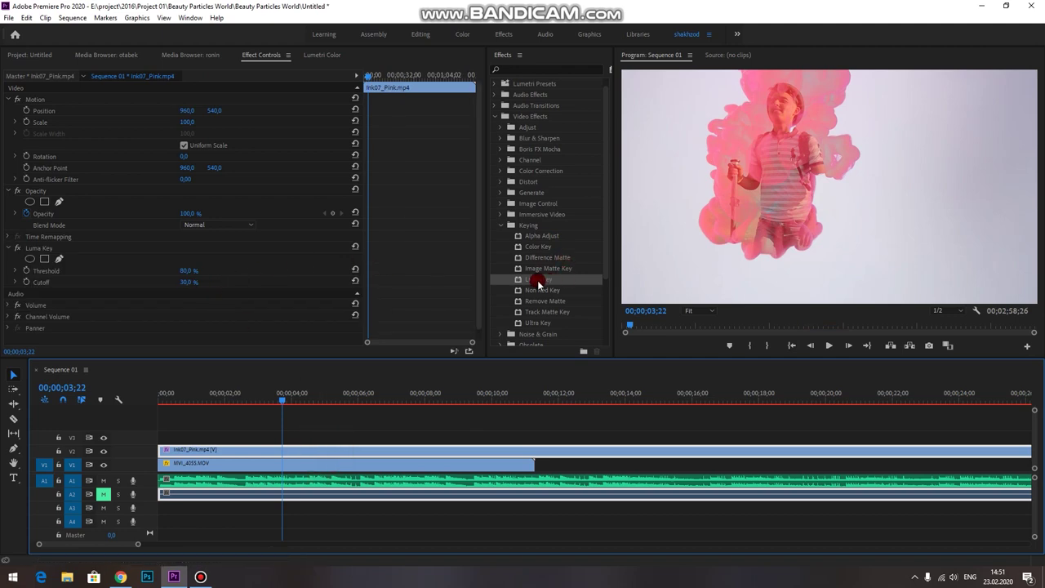
drag(539, 283, 300, 449)
Set the second Luma Key to Threshold 80% and Cutoff 30%.
scroll(273, 289, down, 1)
click(195, 272)
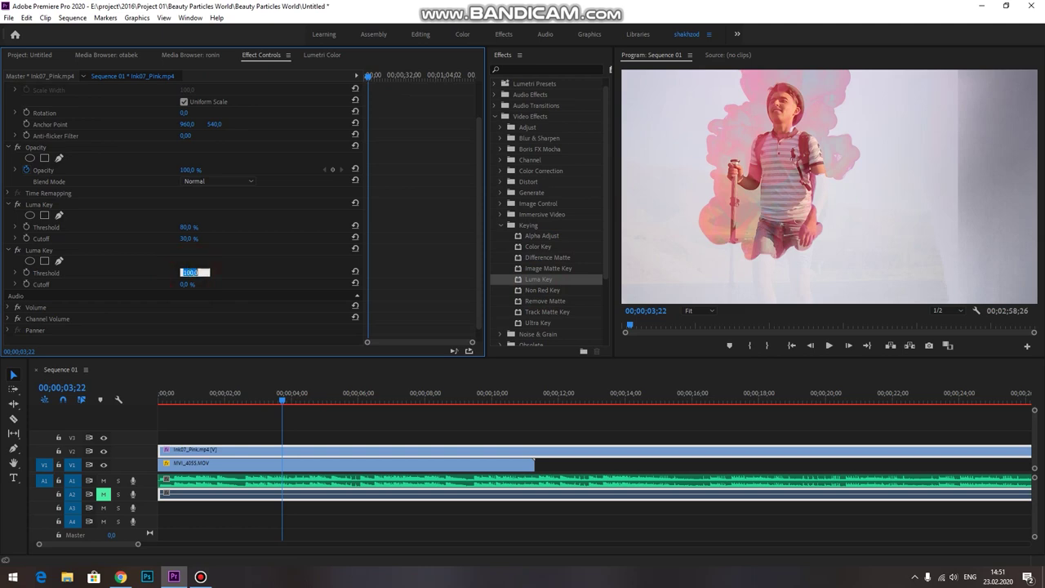
text(8)
click(194, 284)
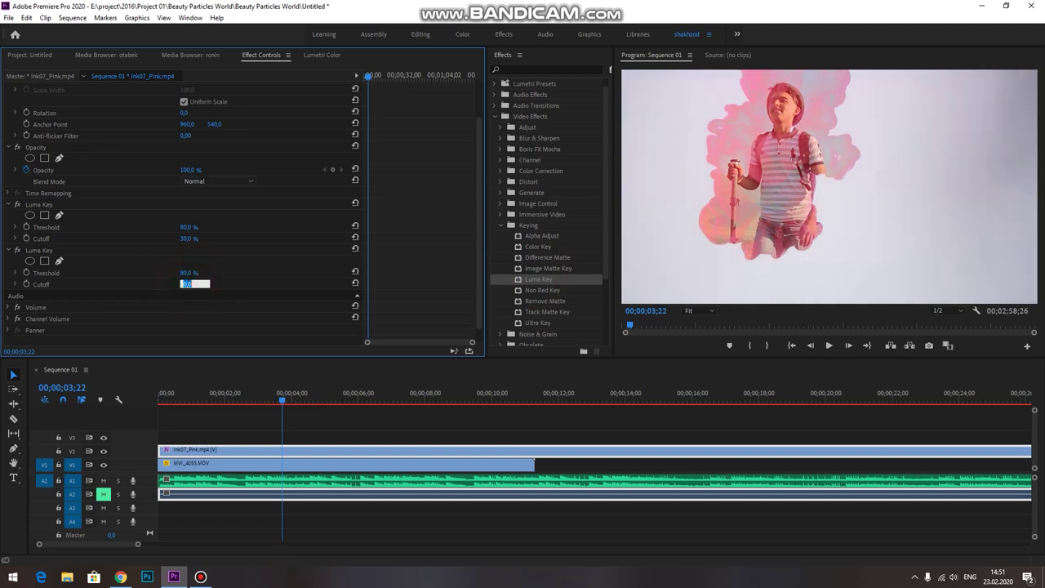
text(0)
click(255, 248)
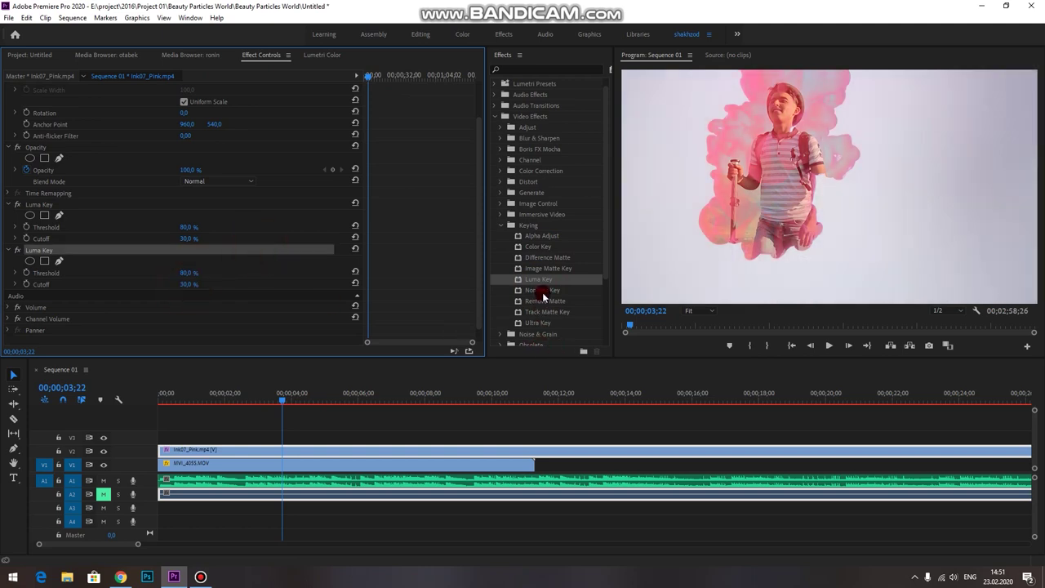
Add a third Luma Key to the ink clip set to Threshold 80%, Cutoff 23%.
drag(546, 279, 287, 449)
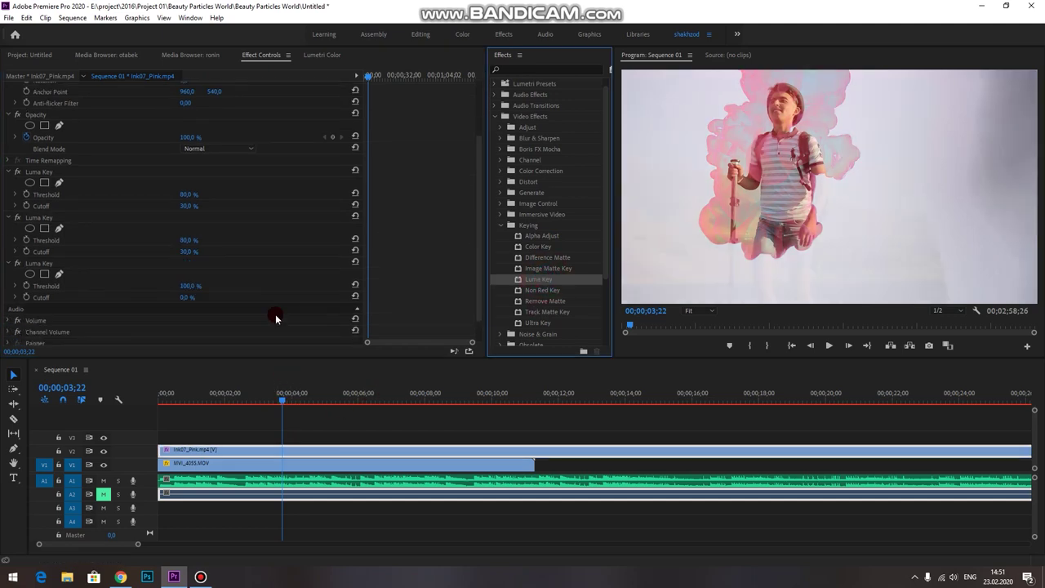
click(190, 287)
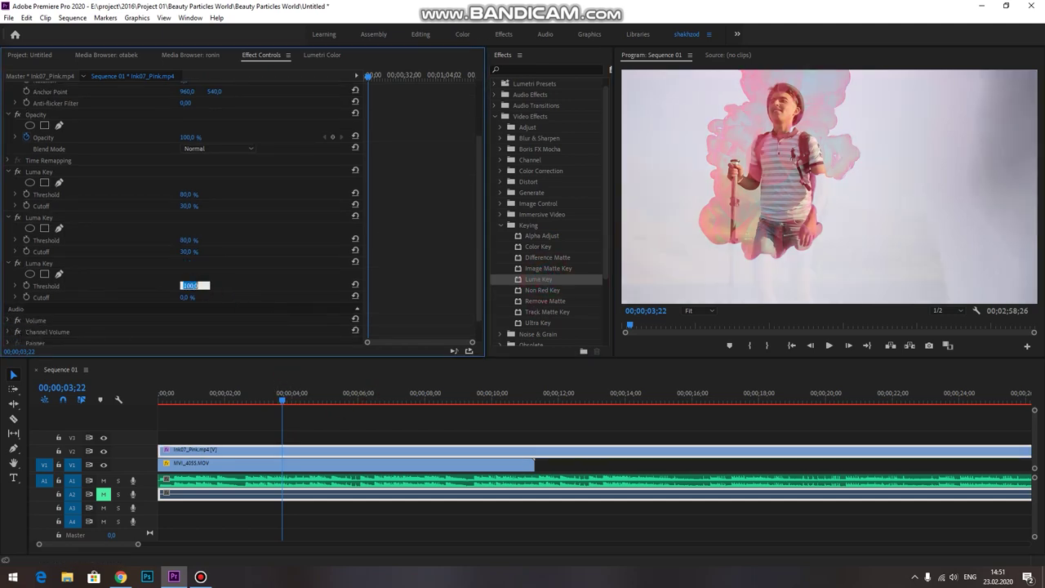
text(80)
click(187, 296)
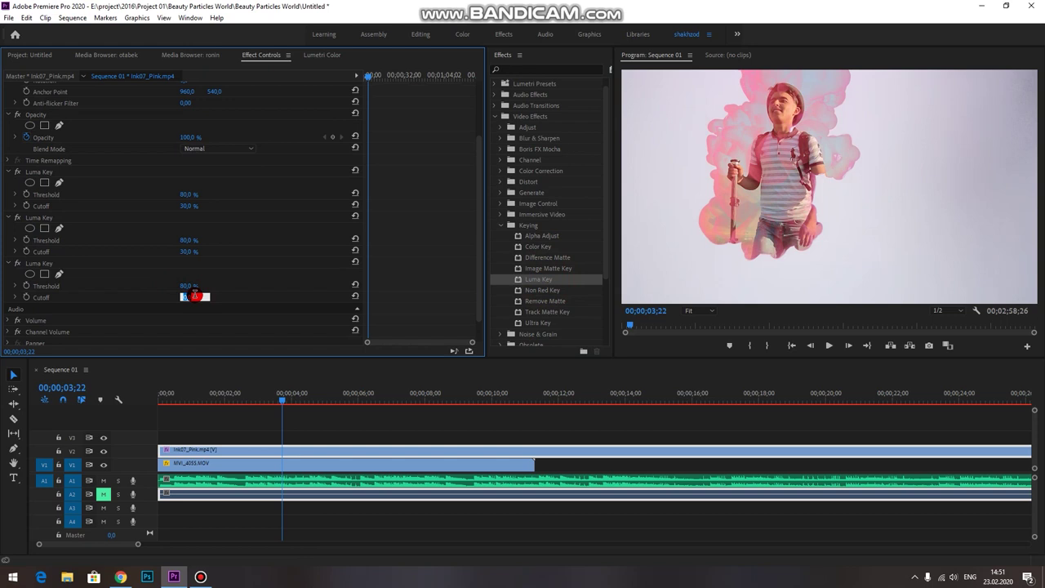
text(23)
click(248, 278)
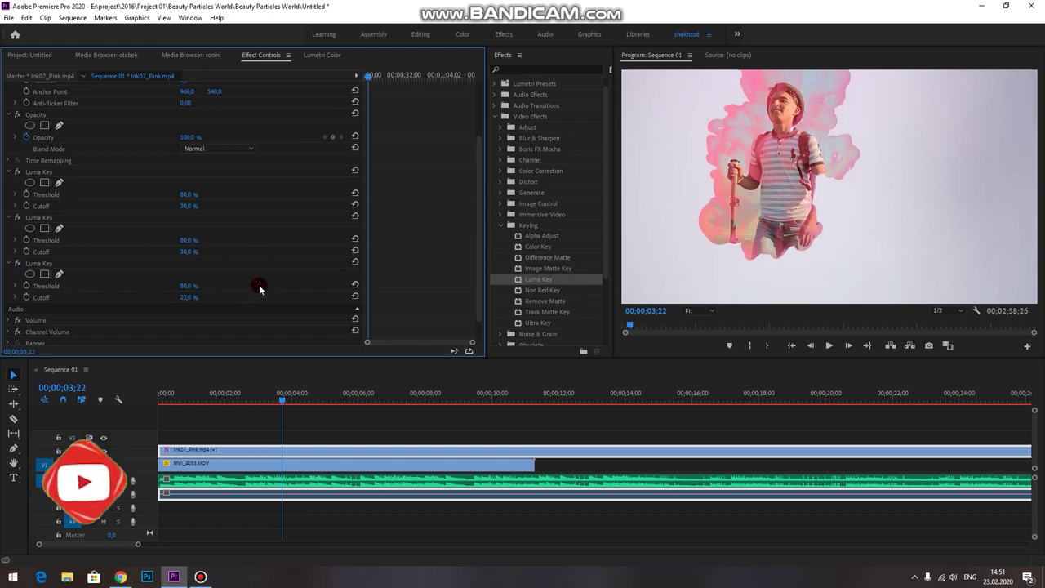
Preview the layered ink reveal, stopping near 5 seconds with the ink clip selected.
click(171, 400)
click(828, 345)
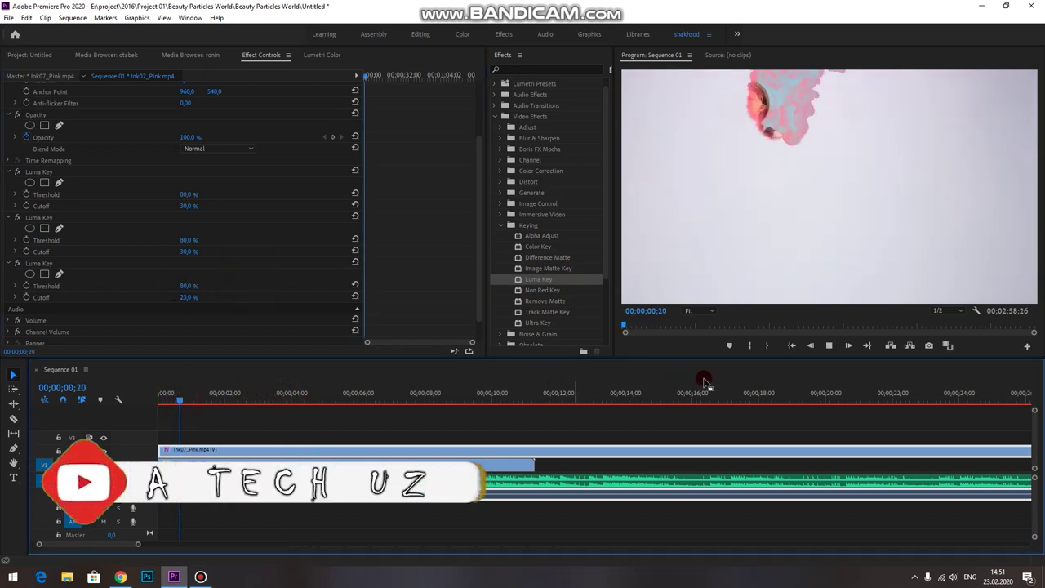
click(830, 346)
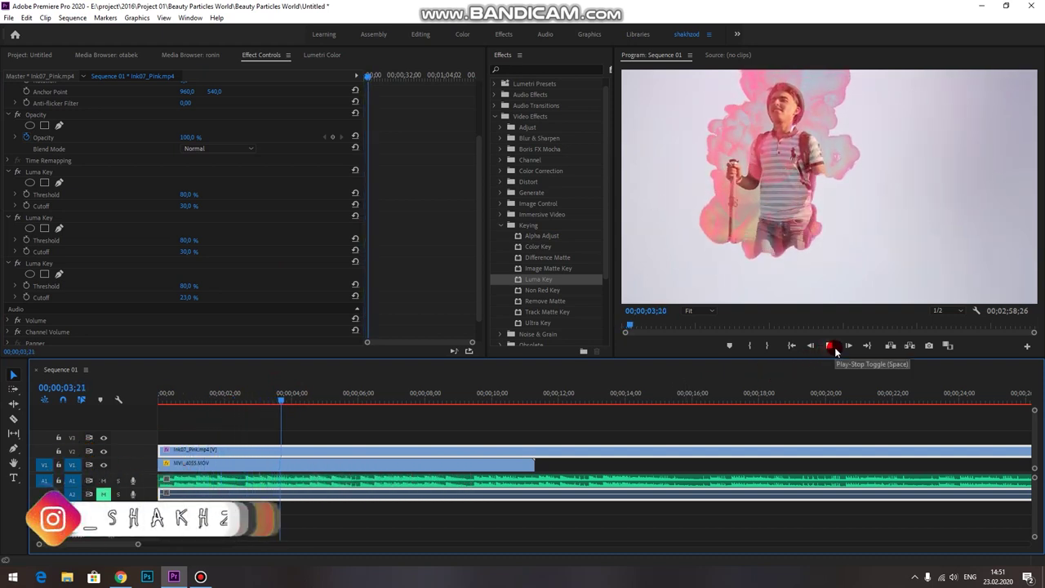
click(836, 351)
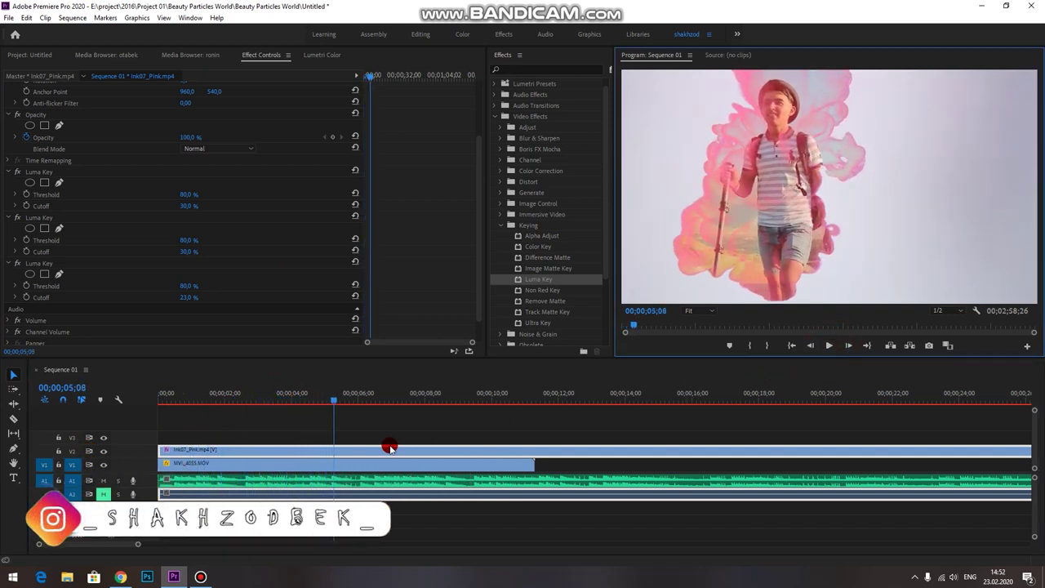
click(333, 450)
Split the ink at 5;08 and slide a later Ink07 section left to meet the cut.
key(ctrl+k)
drag(333, 398, 979, 443)
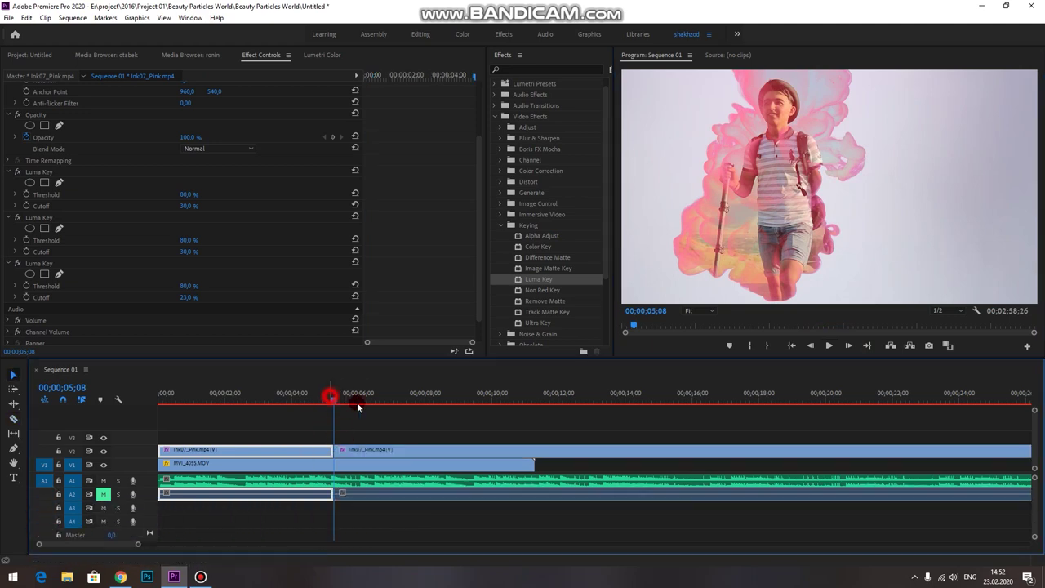
mouse_move(956, 445)
mouse_down()
mouse_move(418, 449)
mouse_move(338, 464)
mouse_up()
key(c)
key(v)
mouse_move(380, 394)
mouse_down()
mouse_move(720, 441)
mouse_move(506, 437)
mouse_up()
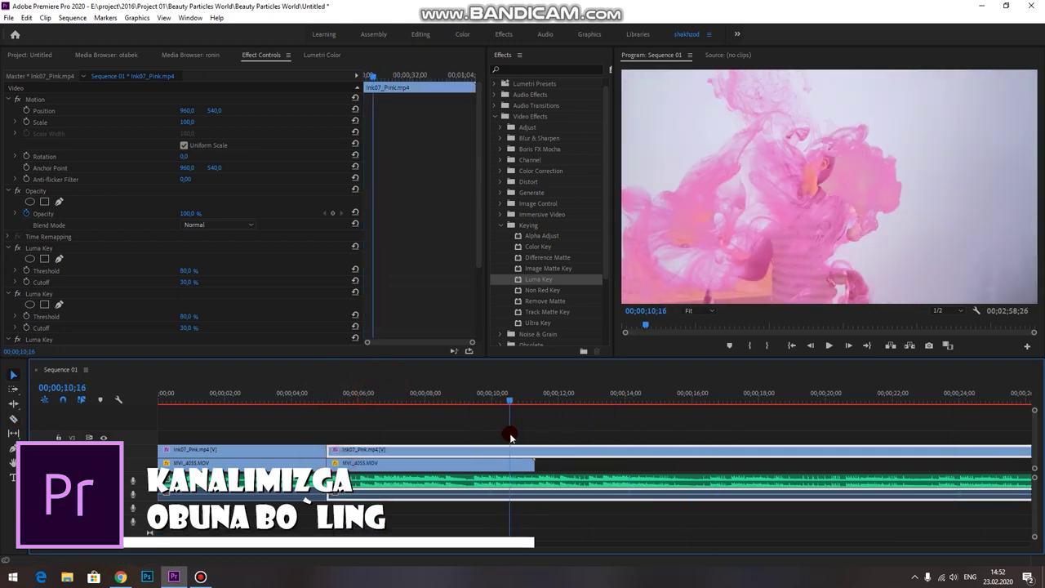
drag(507, 449, 351, 460)
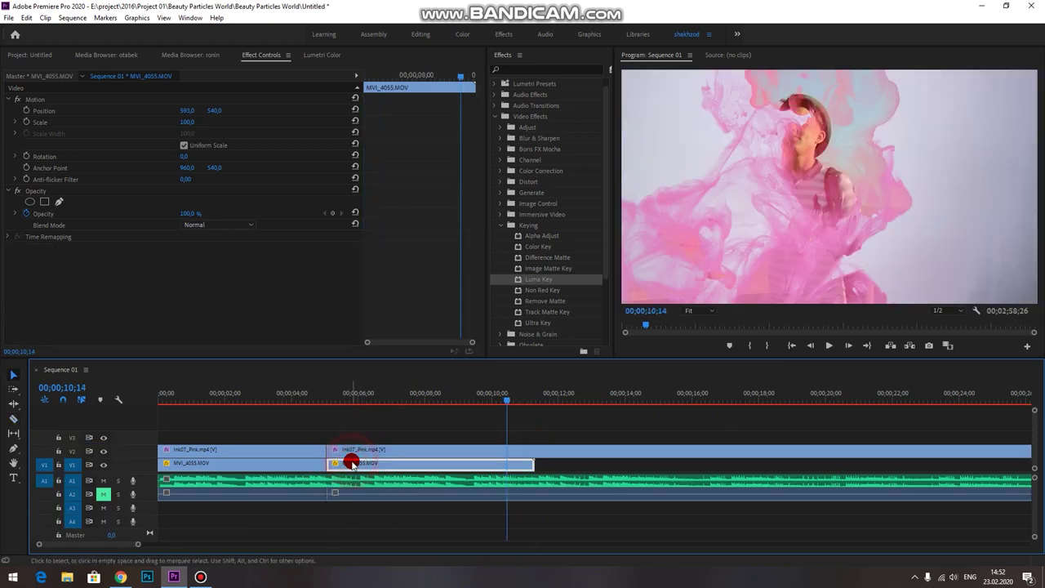
Select the MVI_4055.MOV remainder after the cut and load MVI_4068.MOV in the Source monitor.
click(350, 461)
click(34, 55)
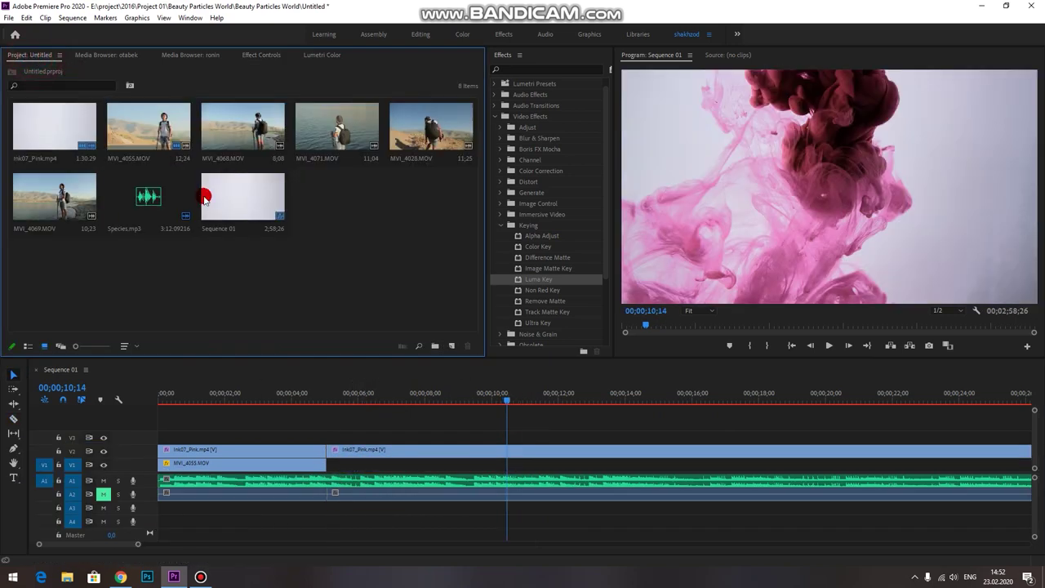
double_click(240, 134)
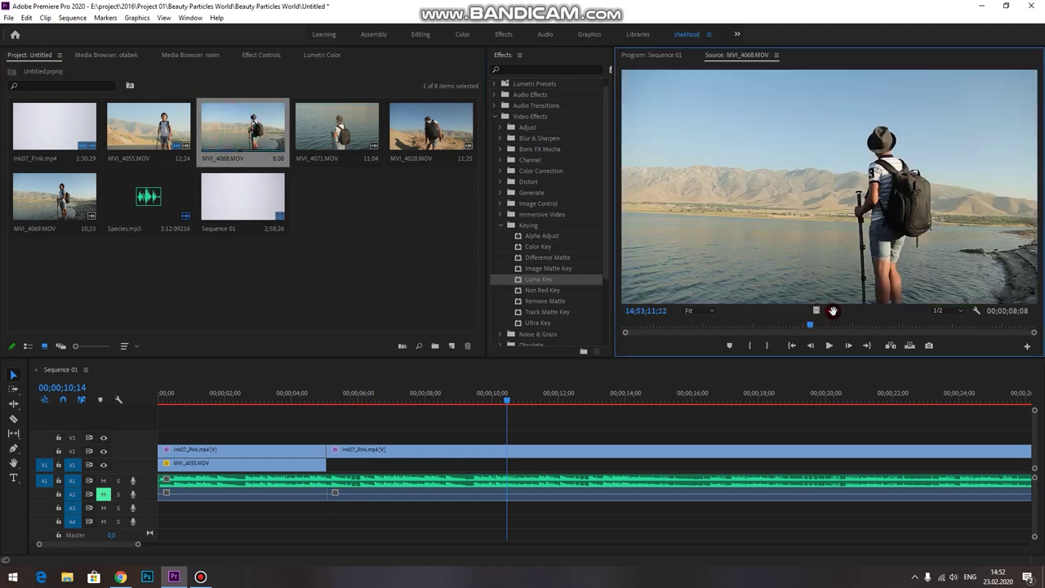
Add MVI_4068.MOV to V1 at about 5;00, after the first hiker clip.
mouse_move(618, 418)
mouse_down()
mouse_move(374, 463)
mouse_move(328, 457)
mouse_up()
click(331, 396)
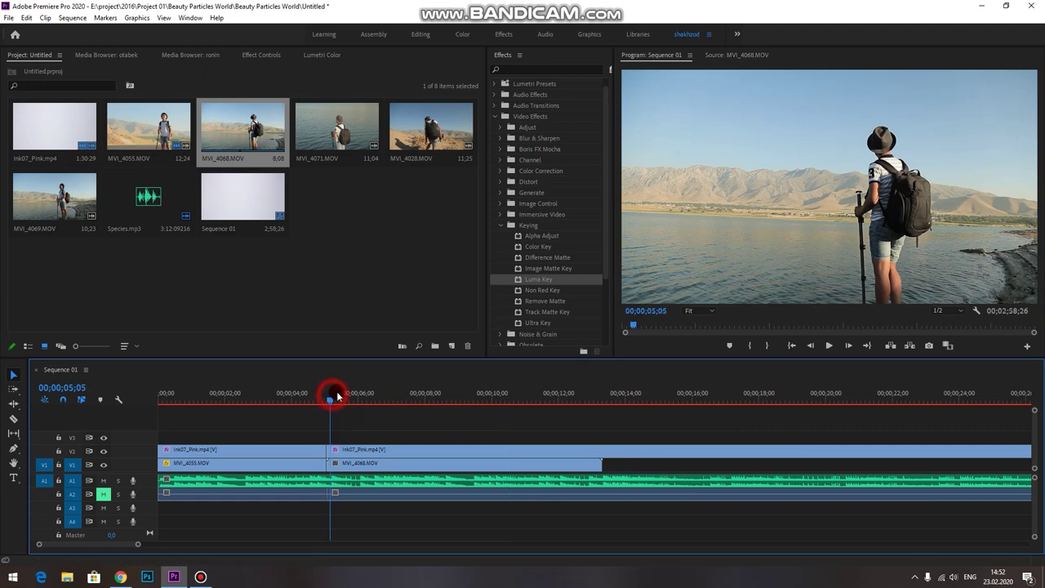
click(734, 55)
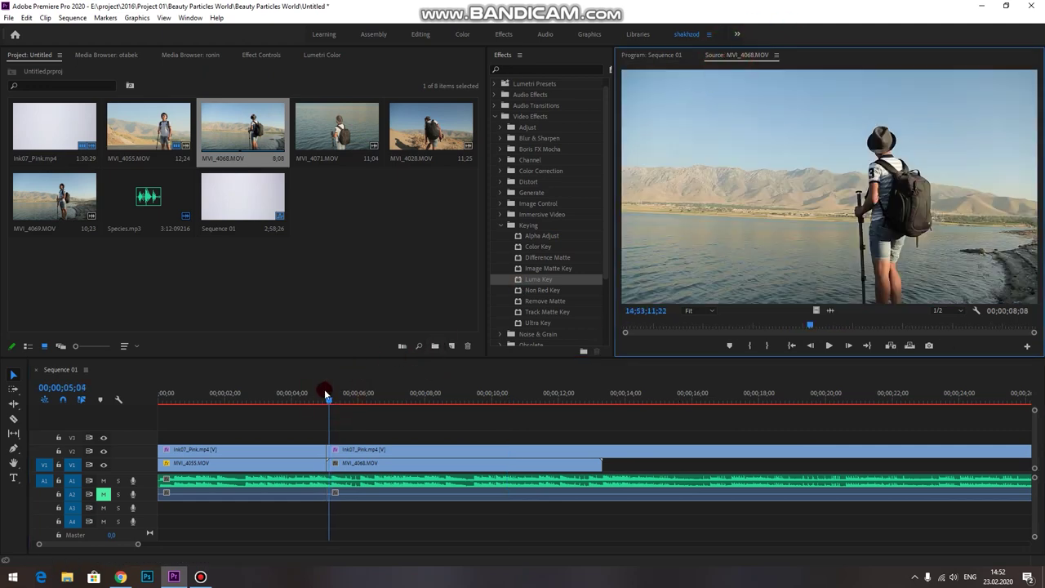
drag(326, 395, 464, 408)
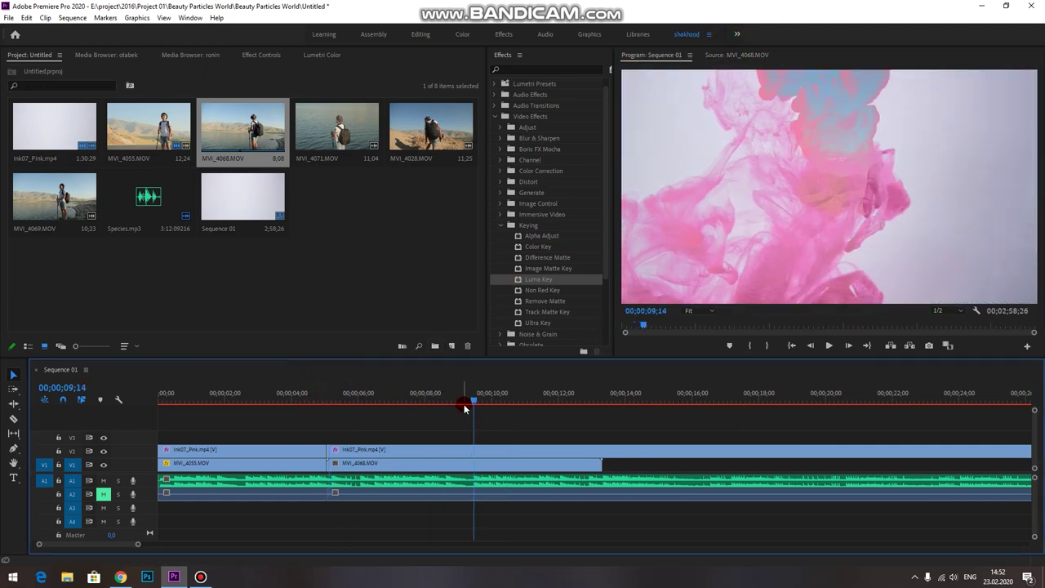
Shift MVI_4068.MOV to Position X about 669 so the figure sits in the ink.
click(419, 462)
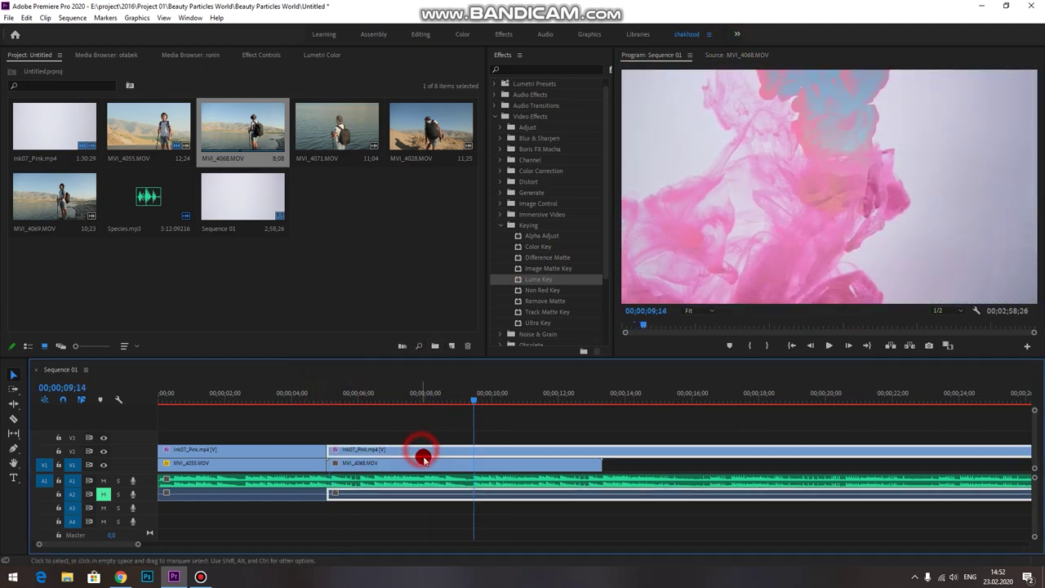
click(261, 55)
drag(184, 113, 123, 113)
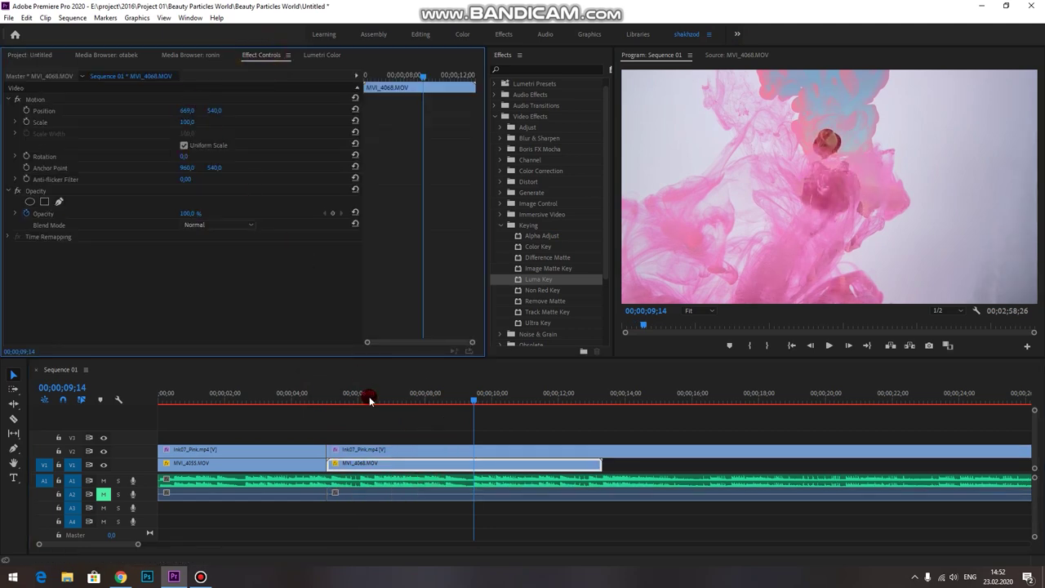
click(406, 449)
Adjust the Luma Key values (79%, 17%, 46%, 55%) and check playback at 11;22.
drag(188, 271, 185, 270)
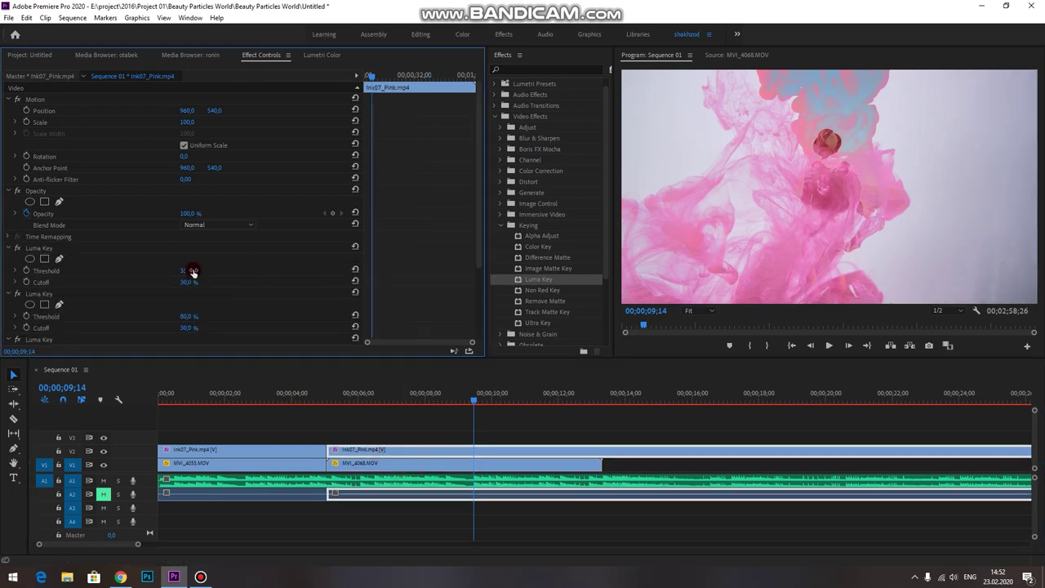
drag(188, 281, 190, 282)
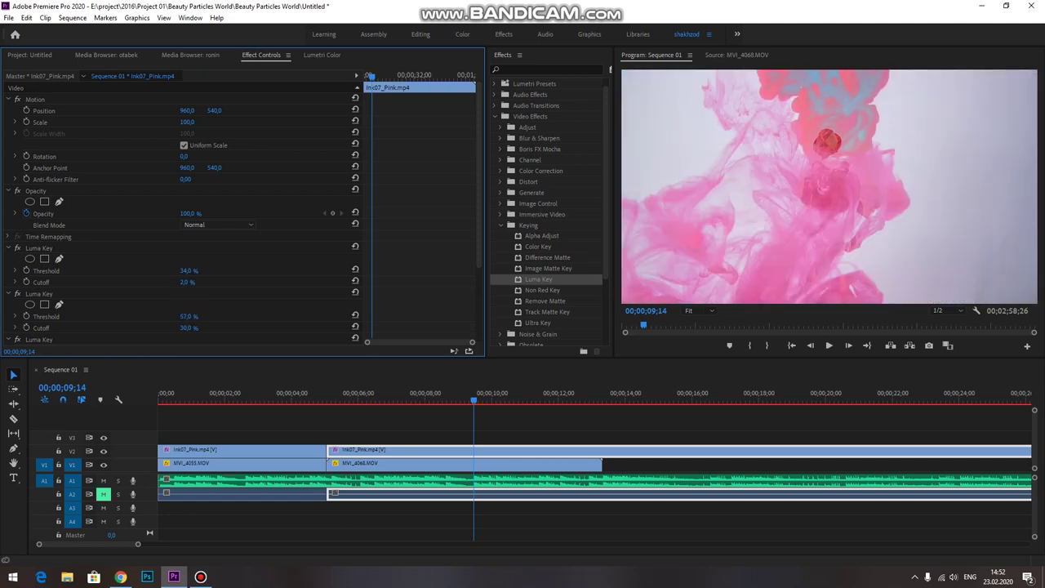
drag(189, 316, 182, 316)
scroll(261, 295, down, 2)
drag(189, 318, 168, 319)
key(space)
click(508, 402)
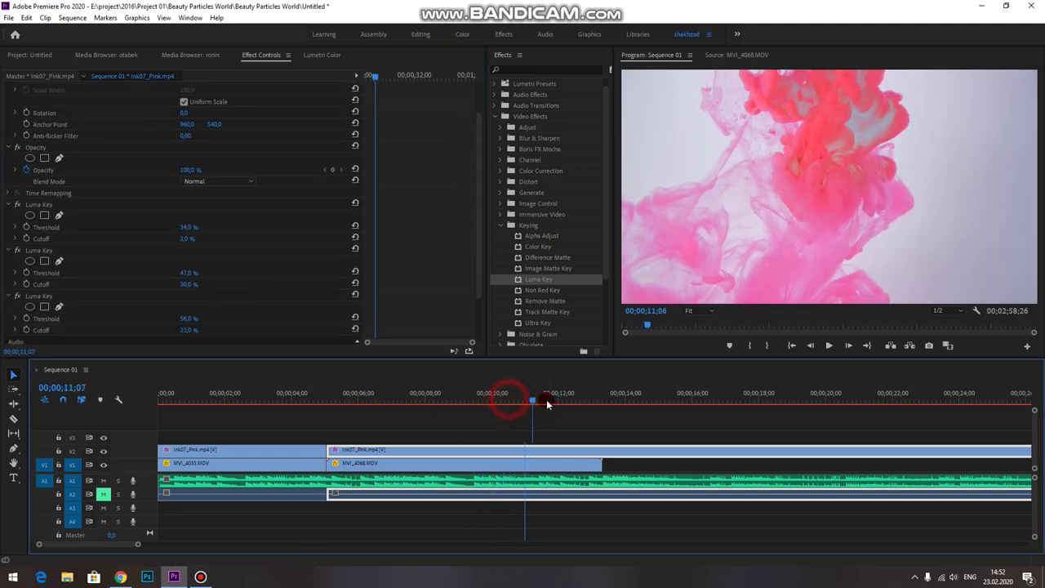
drag(546, 402, 550, 426)
click(538, 462)
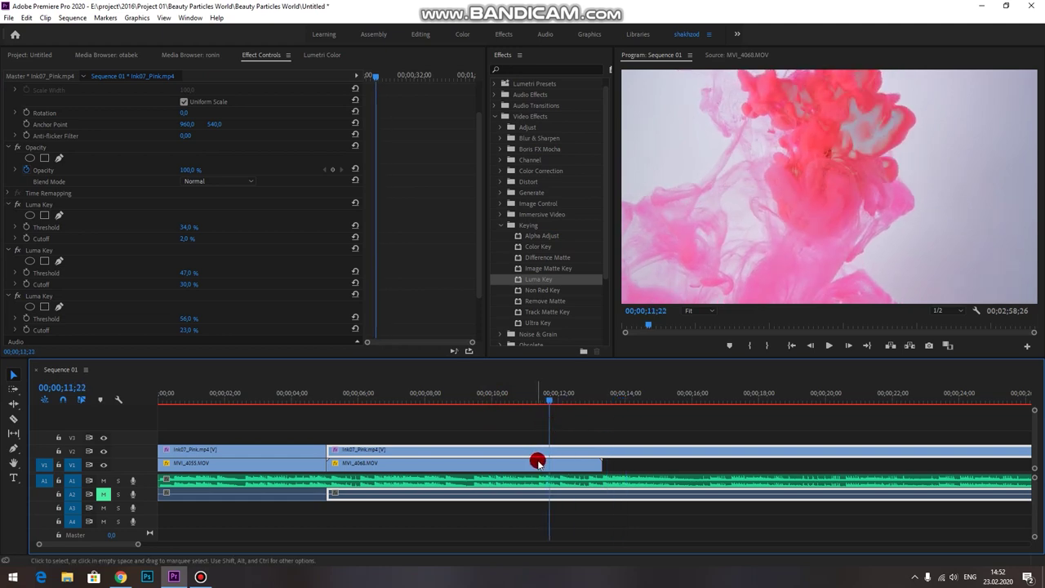
Delete all three Luma Key effects from the second ink section.
click(183, 227)
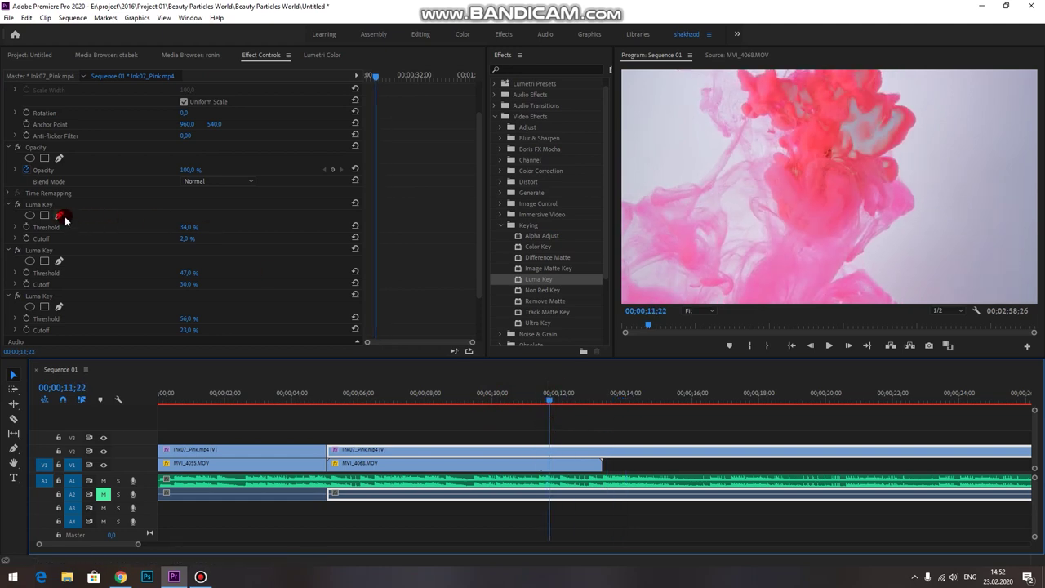
click(43, 205)
key(Delete)
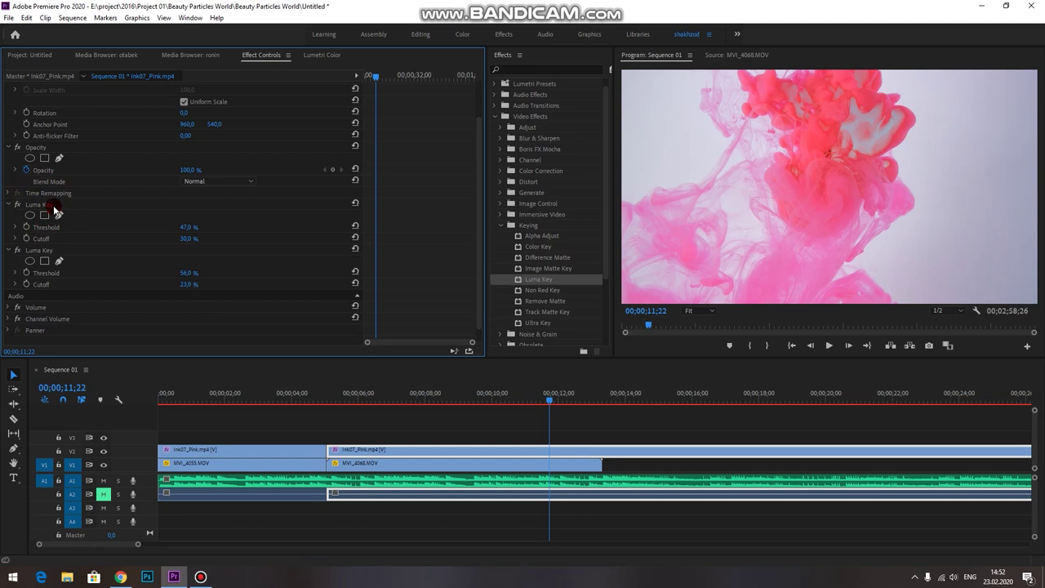
click(56, 206)
key(Delete)
click(52, 205)
key(Delete)
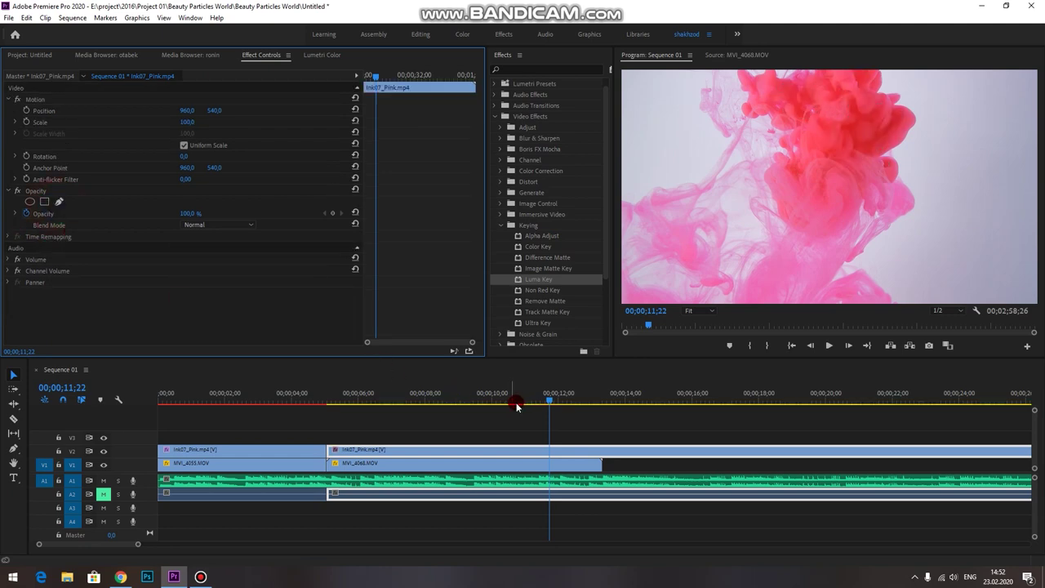
Apply a Luma Key to the second Ink07_Pink clip and raise its threshold to 60%.
drag(498, 391, 593, 410)
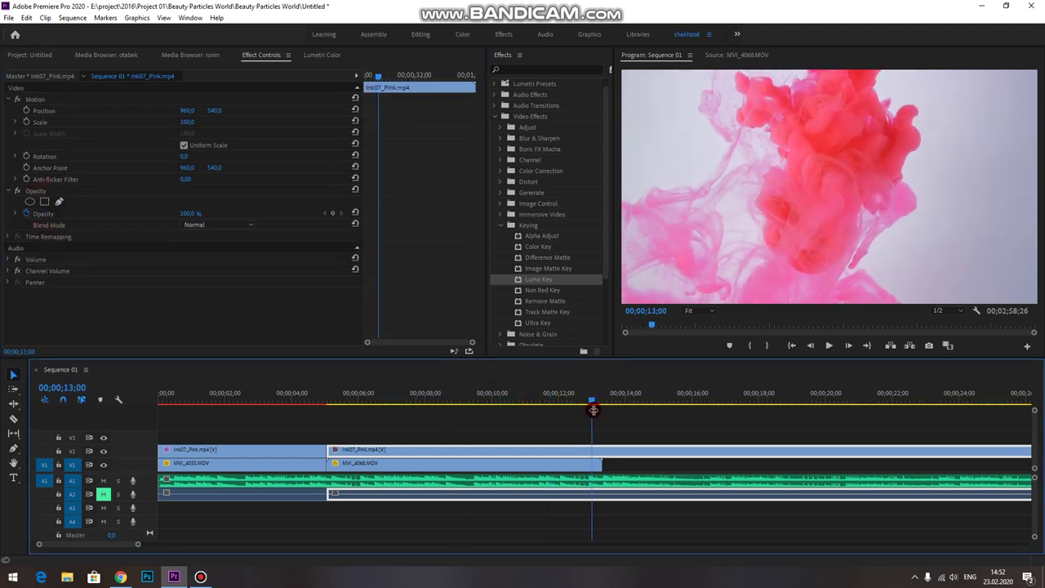
click(523, 400)
drag(527, 449, 352, 450)
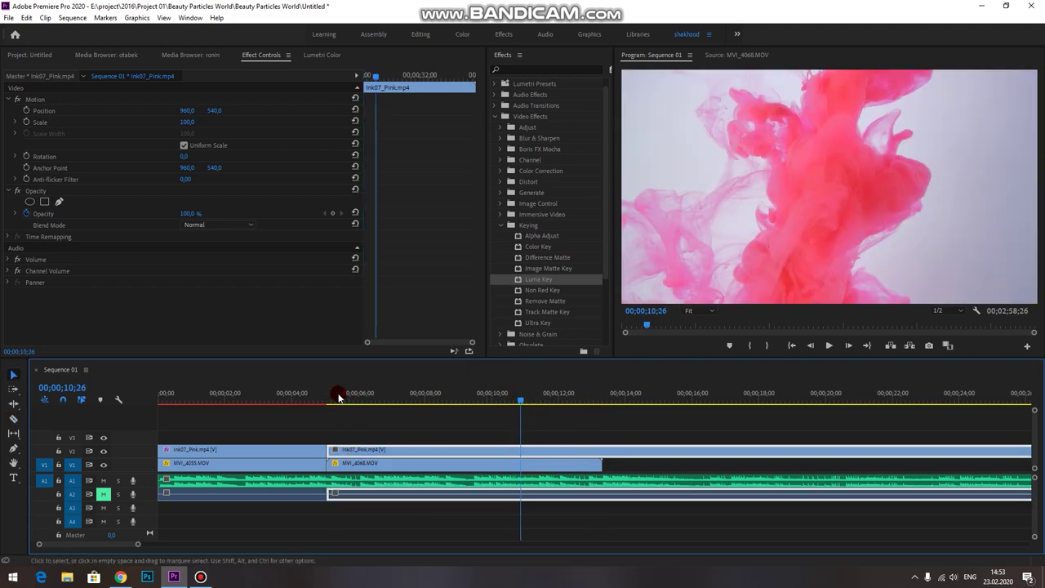
drag(339, 398, 352, 399)
drag(536, 280, 401, 449)
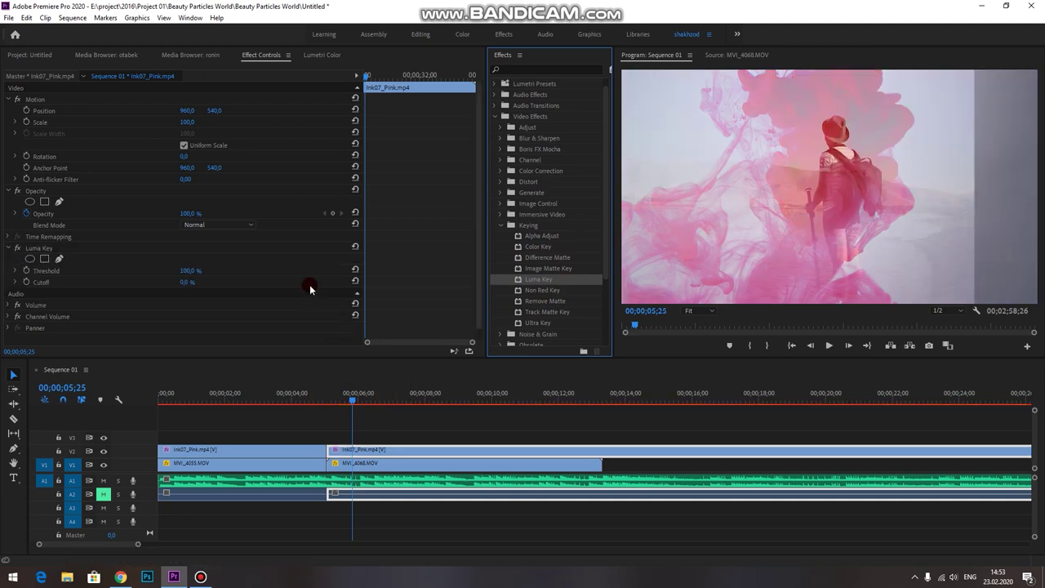
drag(194, 271, 239, 271)
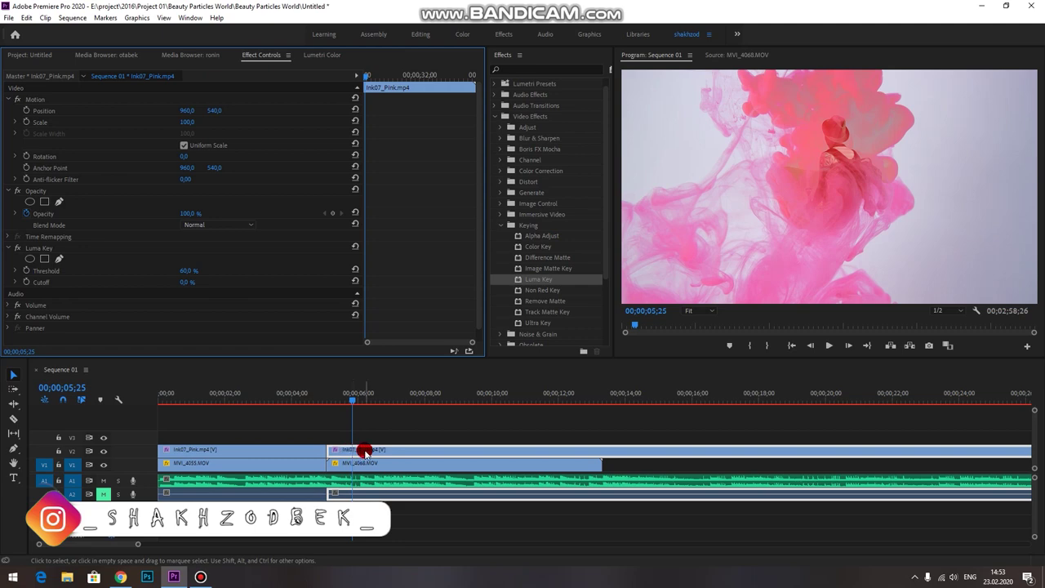
Add a second Luma Key at 60% threshold and 0% cutoff, then preview the pink-ink reveal.
drag(539, 279, 366, 448)
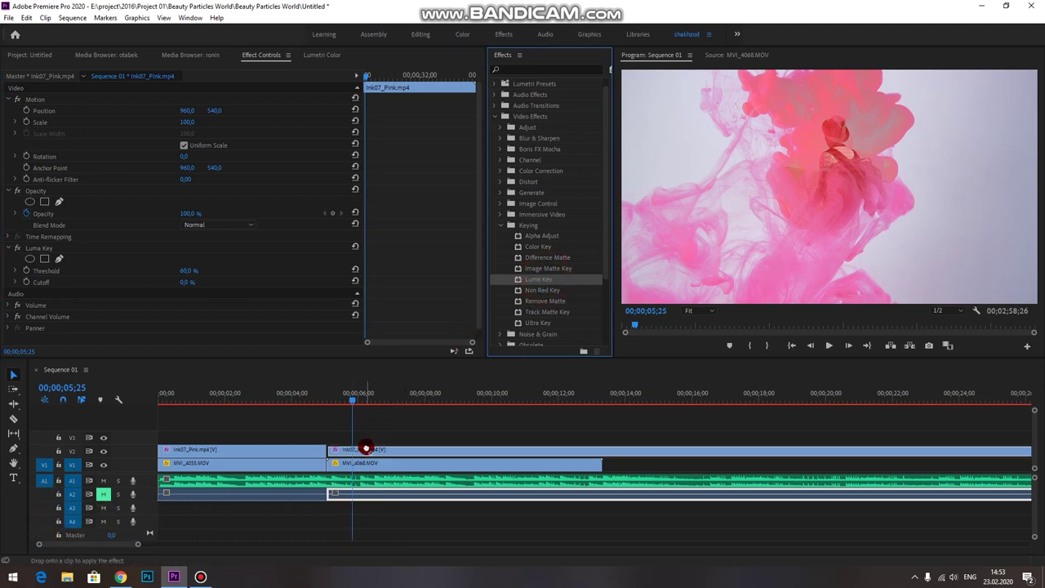
scroll(310, 343, down, 1)
click(187, 300)
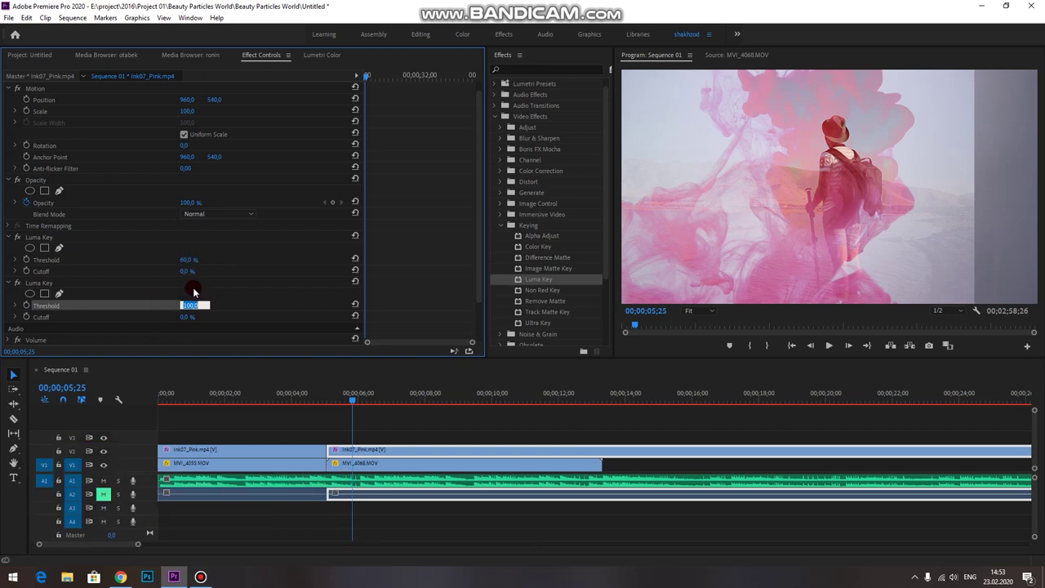
text(60)
click(253, 284)
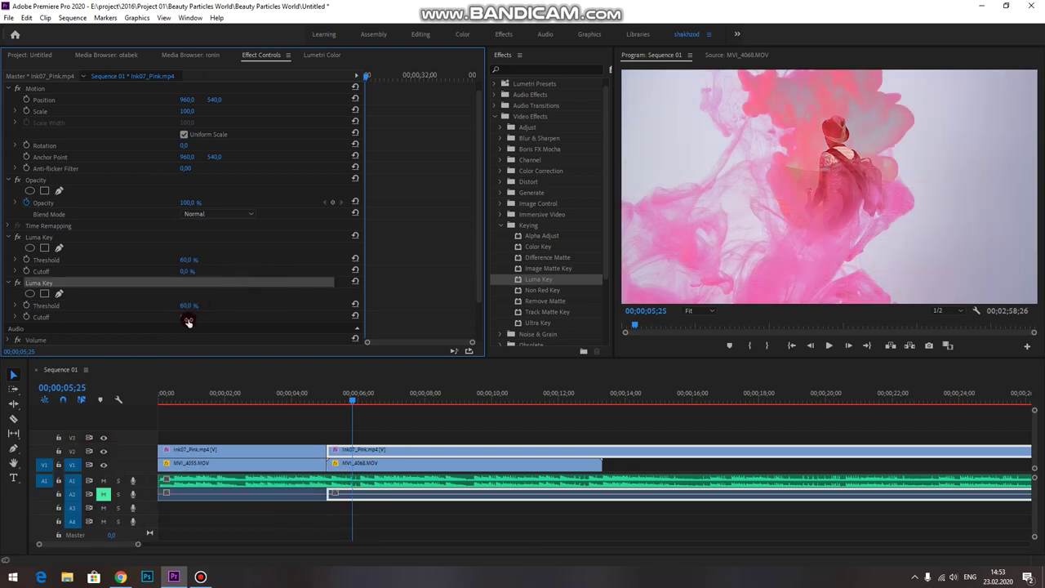
drag(345, 405, 300, 406)
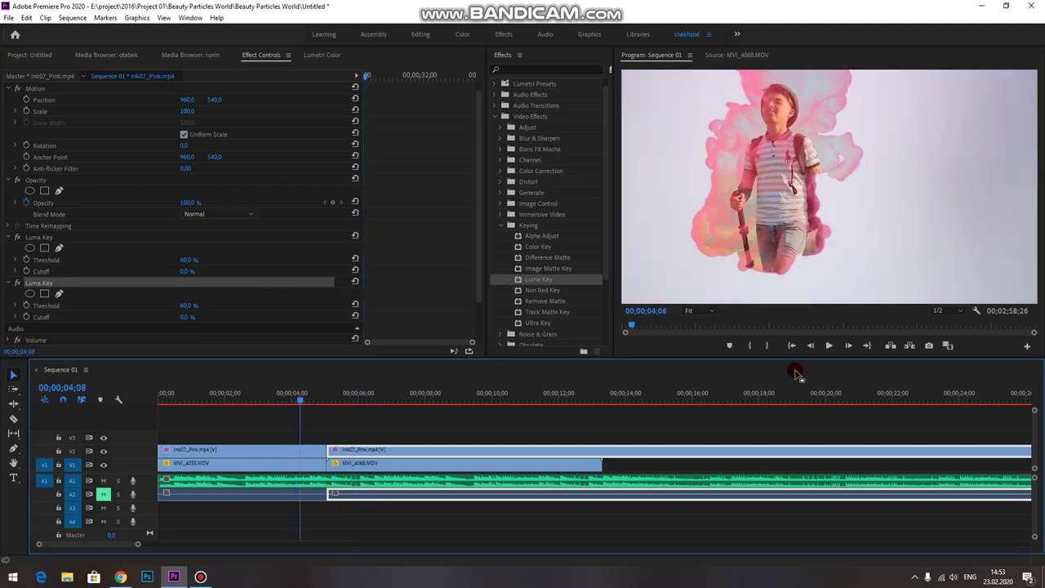
click(837, 350)
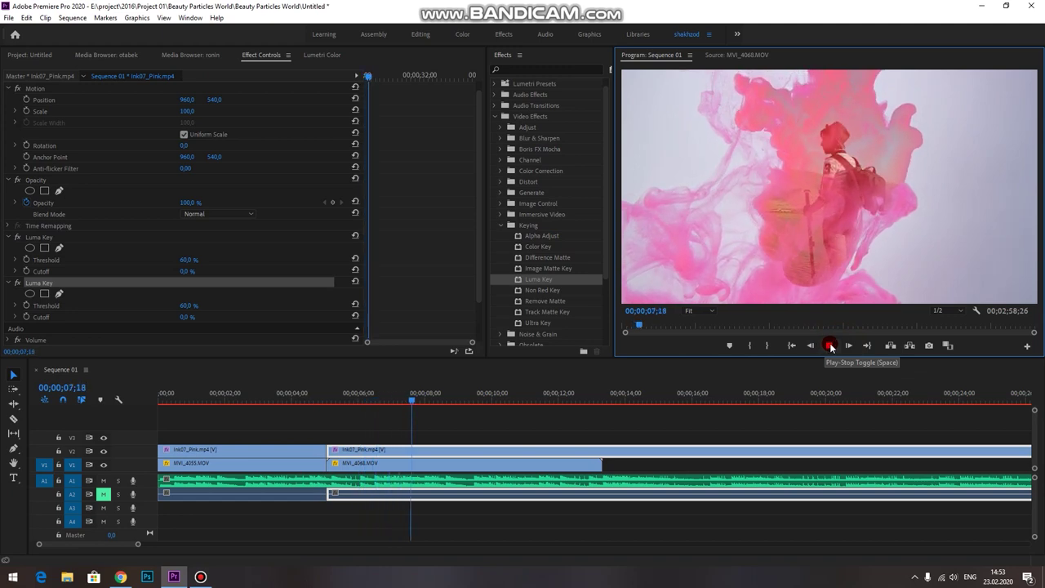
Split the V2 ink clip at 9;17 and again at 19;15.
click(830, 346)
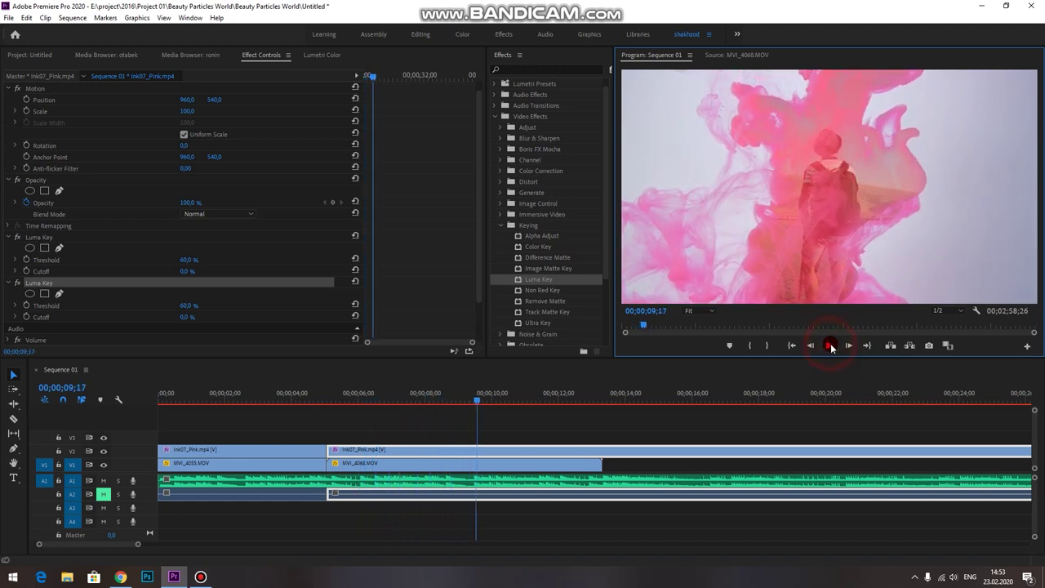
key(ctrl+k)
mouse_move(478, 397)
mouse_down()
mouse_move(935, 428)
mouse_move(808, 450)
mouse_move(483, 450)
mouse_up()
key(ctrl+k)
Slide the later ink piece left to start near 10 seconds and razor-cut MVI_4068 there.
click(826, 448)
drag(497, 393, 530, 408)
key(c)
click(473, 457)
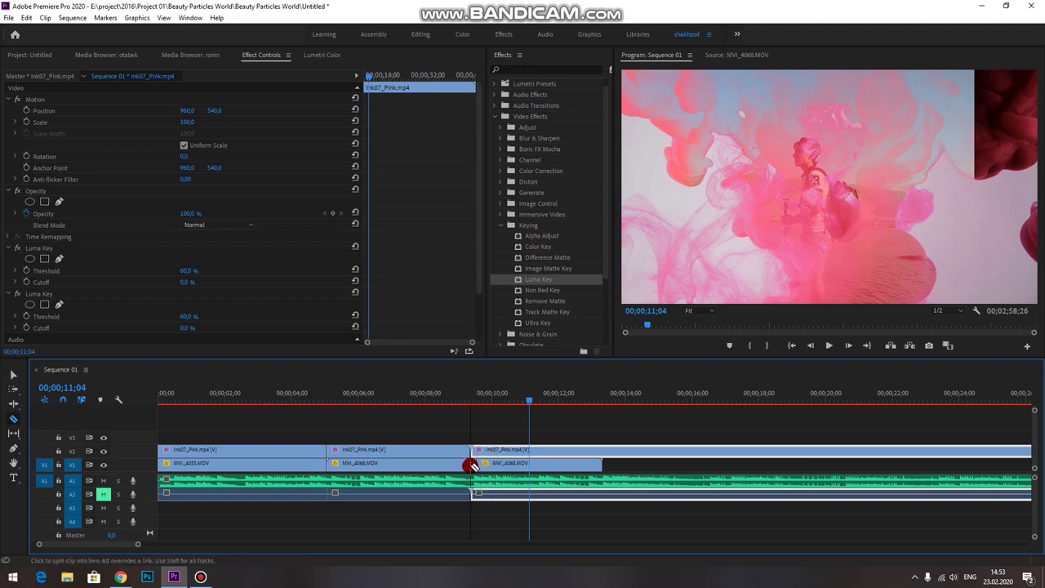
Delete the trailing MVI_4068 piece on V1 so the video ends at about 9;23.
key(v)
click(612, 465)
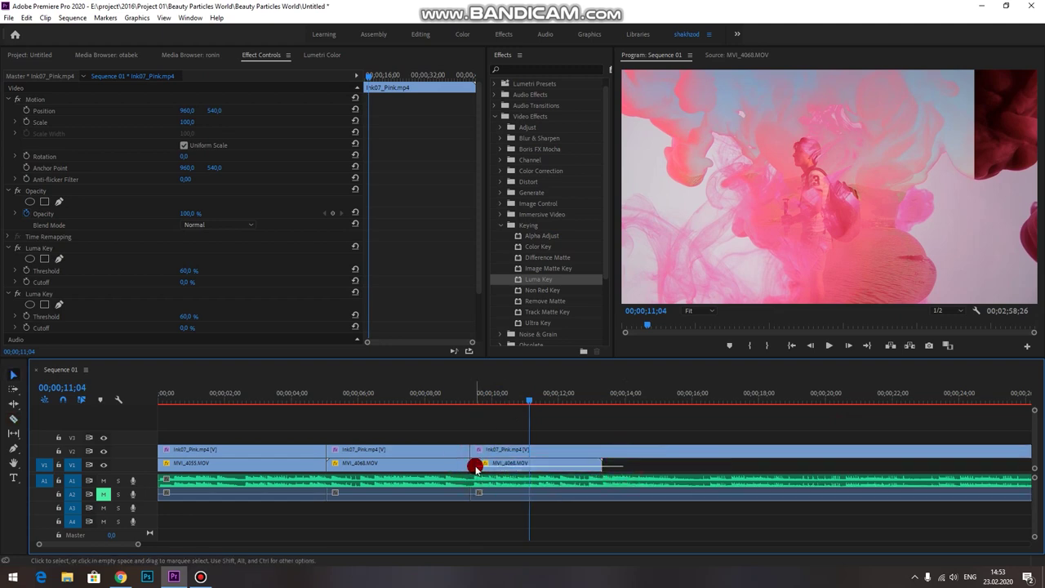
click(490, 397)
drag(606, 461, 472, 464)
click(484, 399)
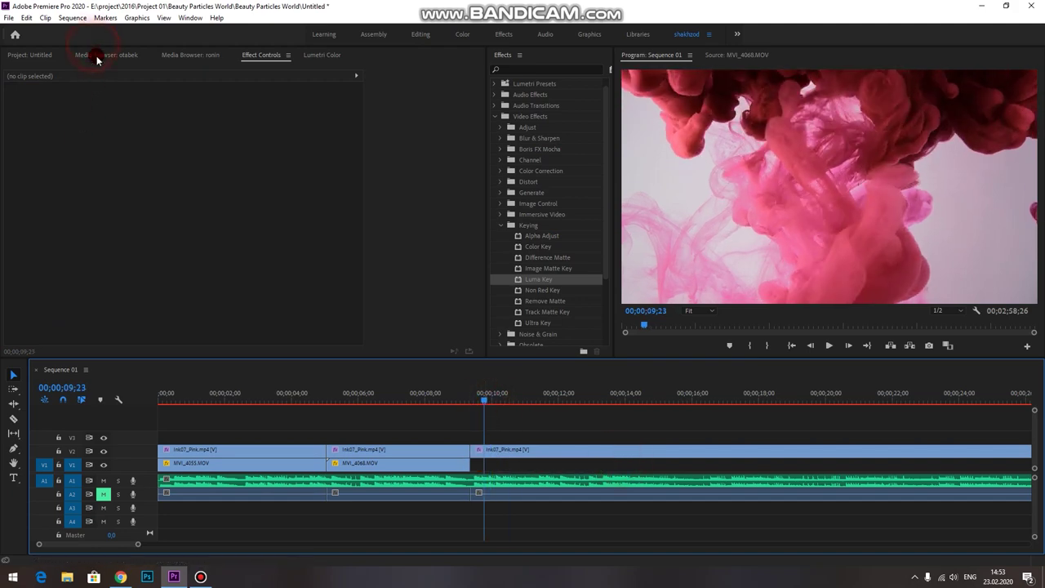
click(97, 57)
Find MVI_4028.MOV in the Project panel and play it in the Source preview.
click(24, 57)
click(206, 111)
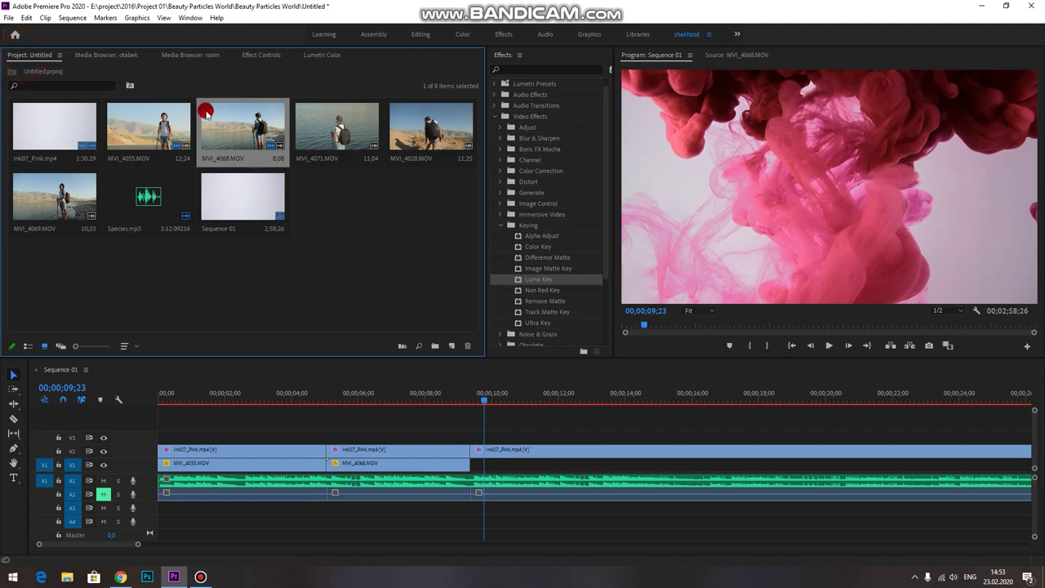
drag(439, 130, 438, 255)
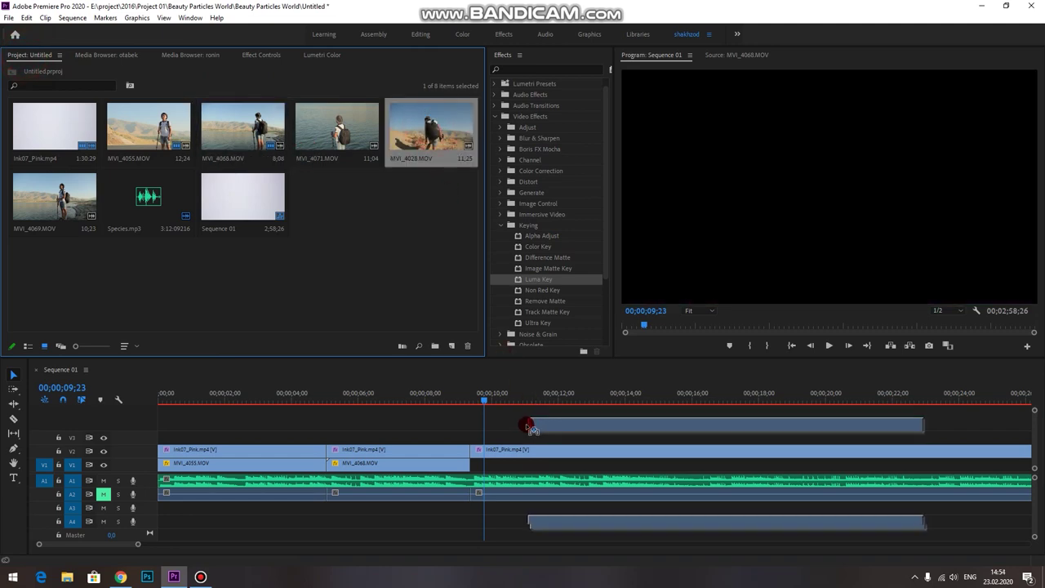
double_click(422, 144)
click(823, 346)
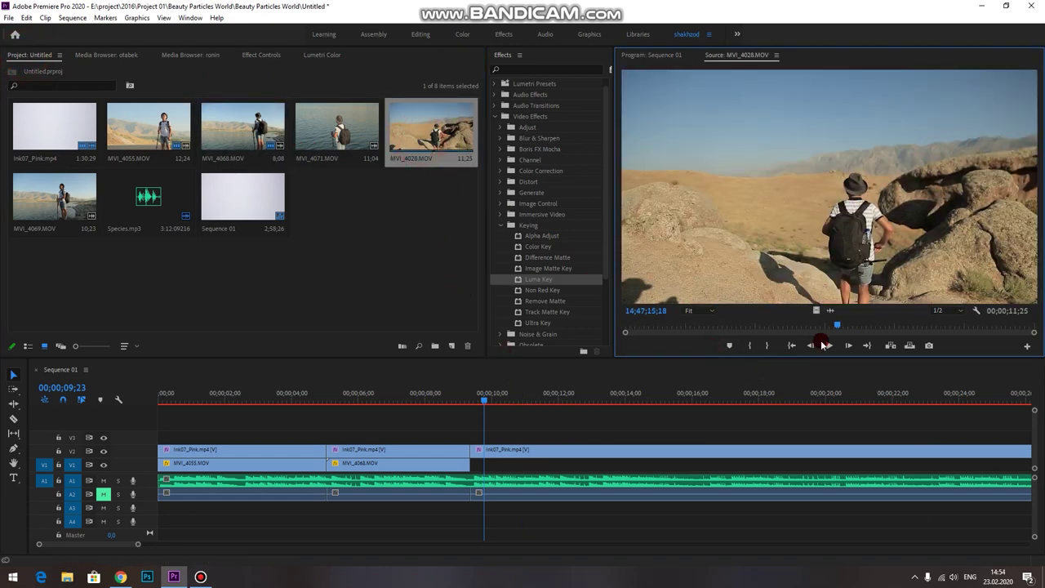
Place MVI_4028.MOV on V1 after MVI_4068 and scrub to check the new hiker shot.
drag(687, 411, 474, 478)
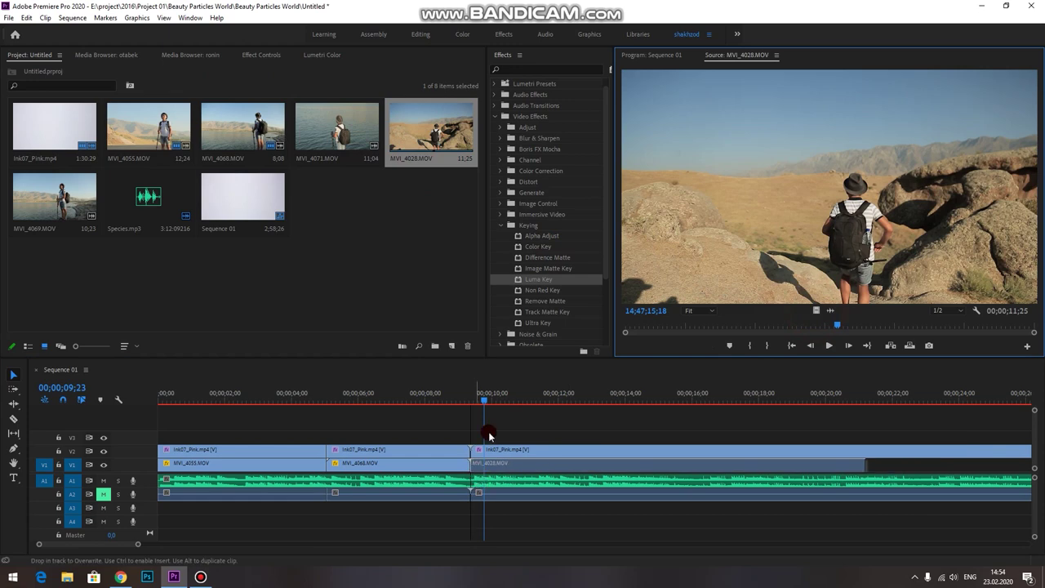
drag(488, 435, 488, 435)
click(508, 397)
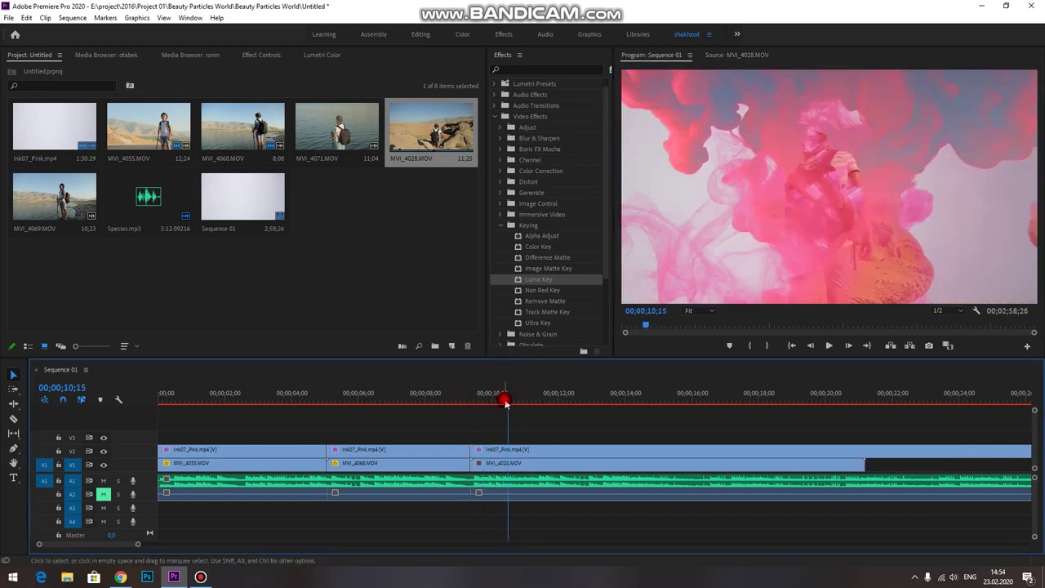
drag(506, 402, 674, 425)
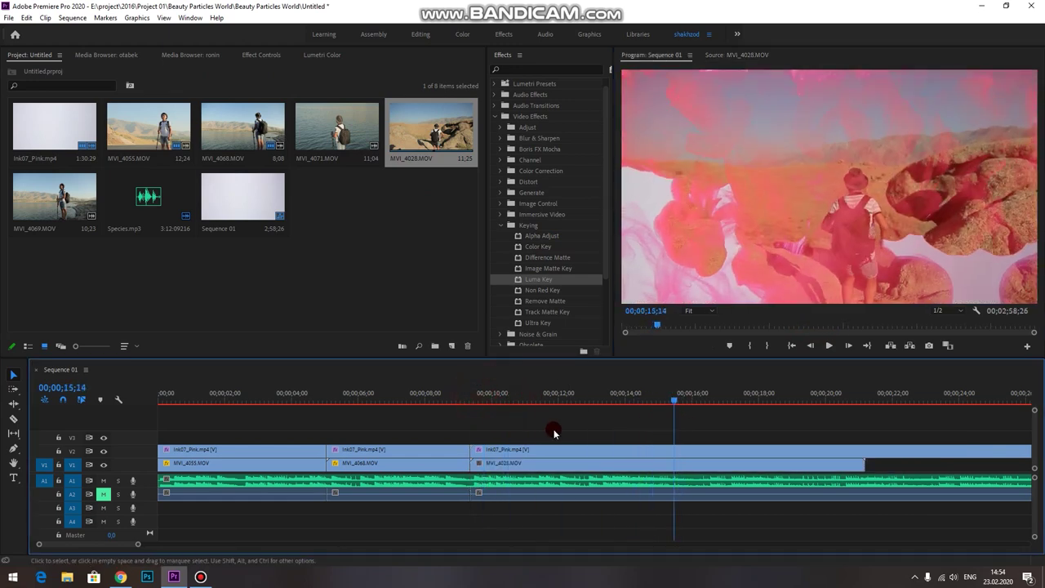
drag(530, 397, 479, 397)
click(824, 346)
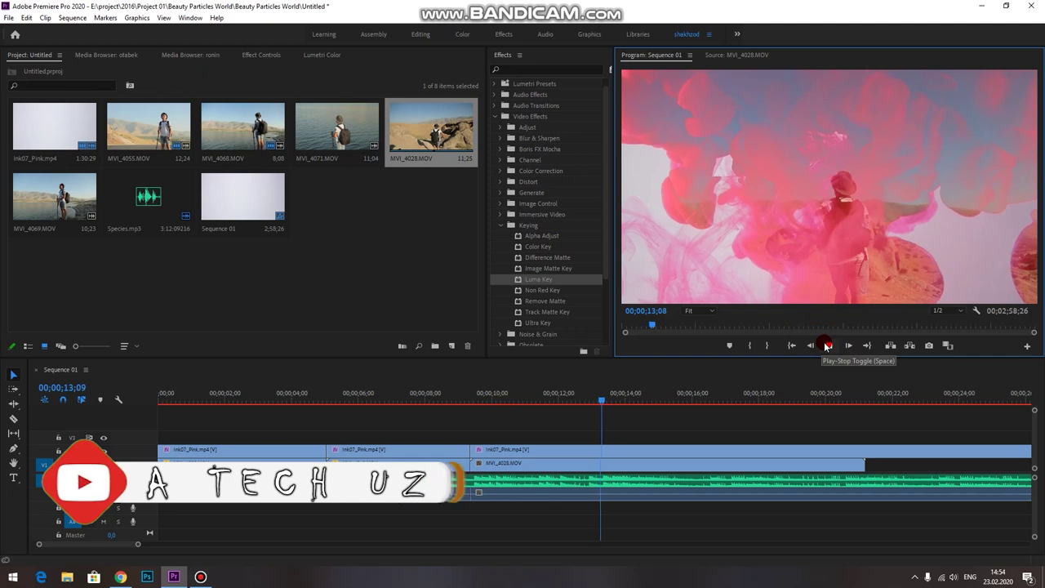
click(826, 345)
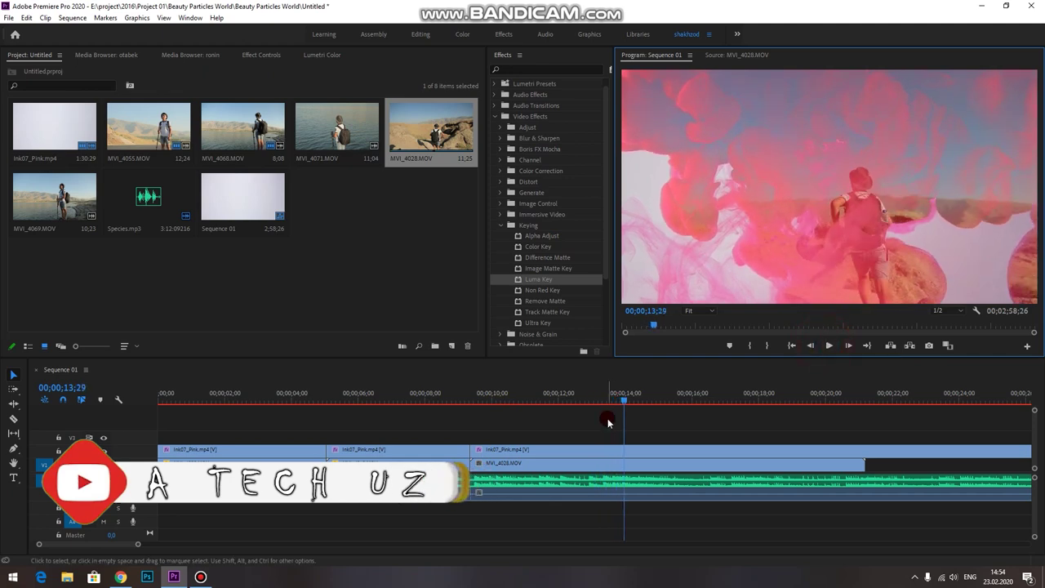